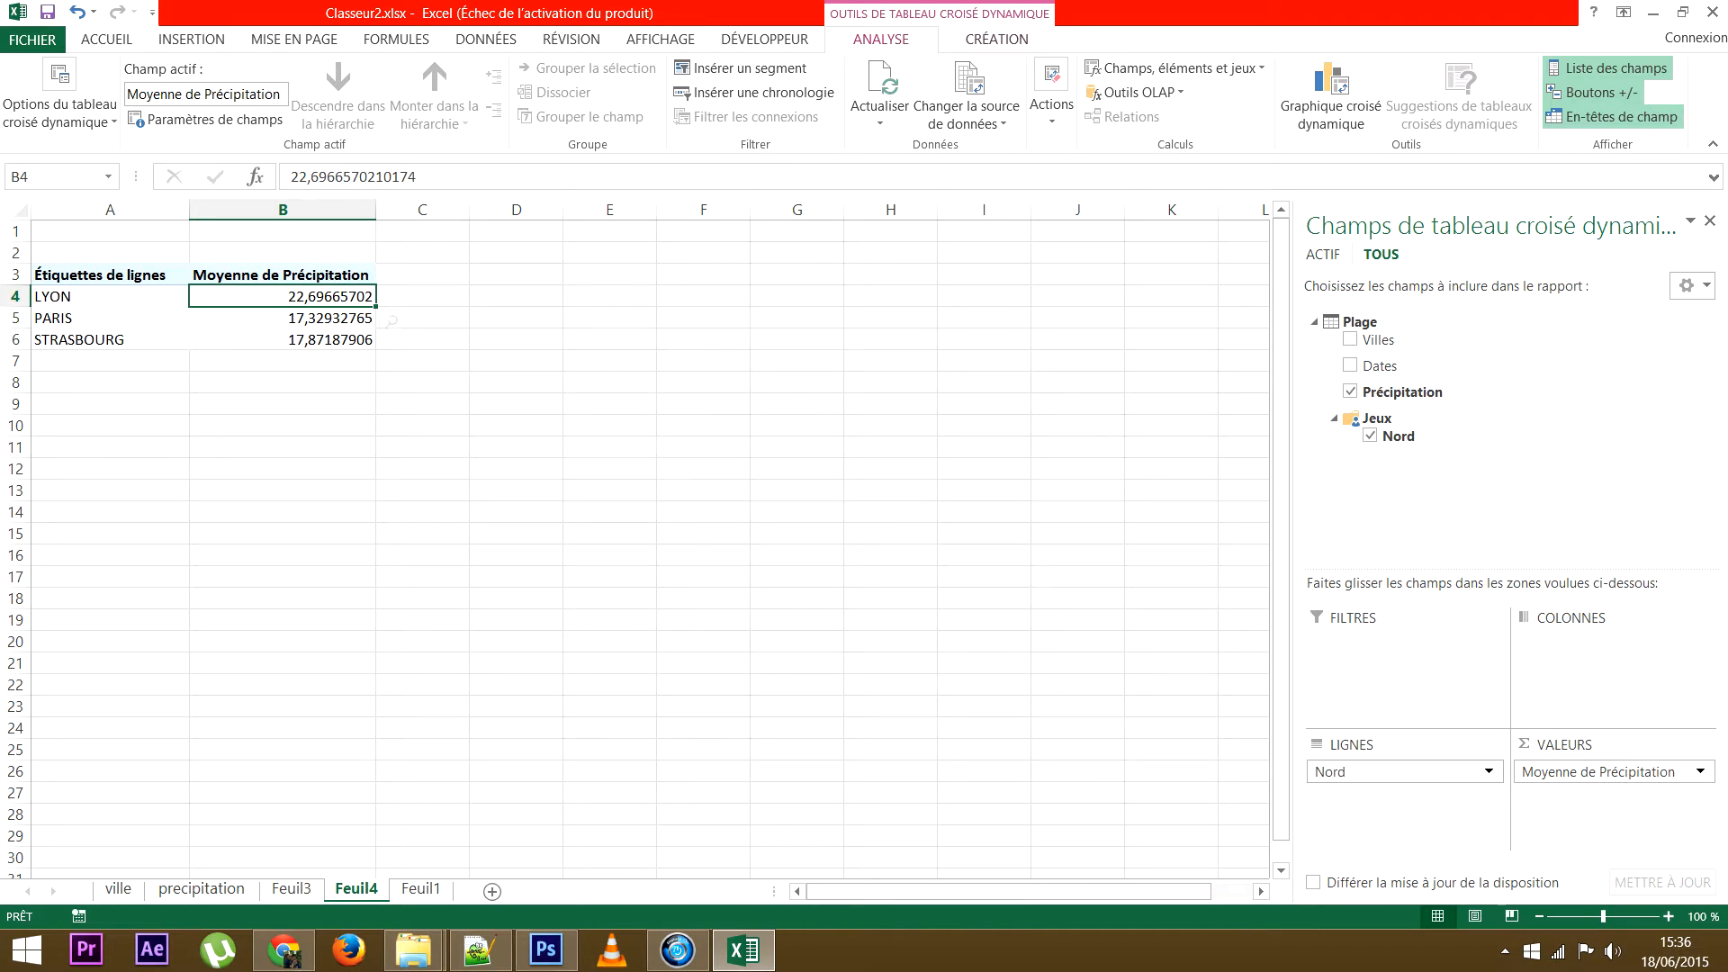
pyautogui.moveTo(110, 275); pyautogui.dragTo(290, 339)
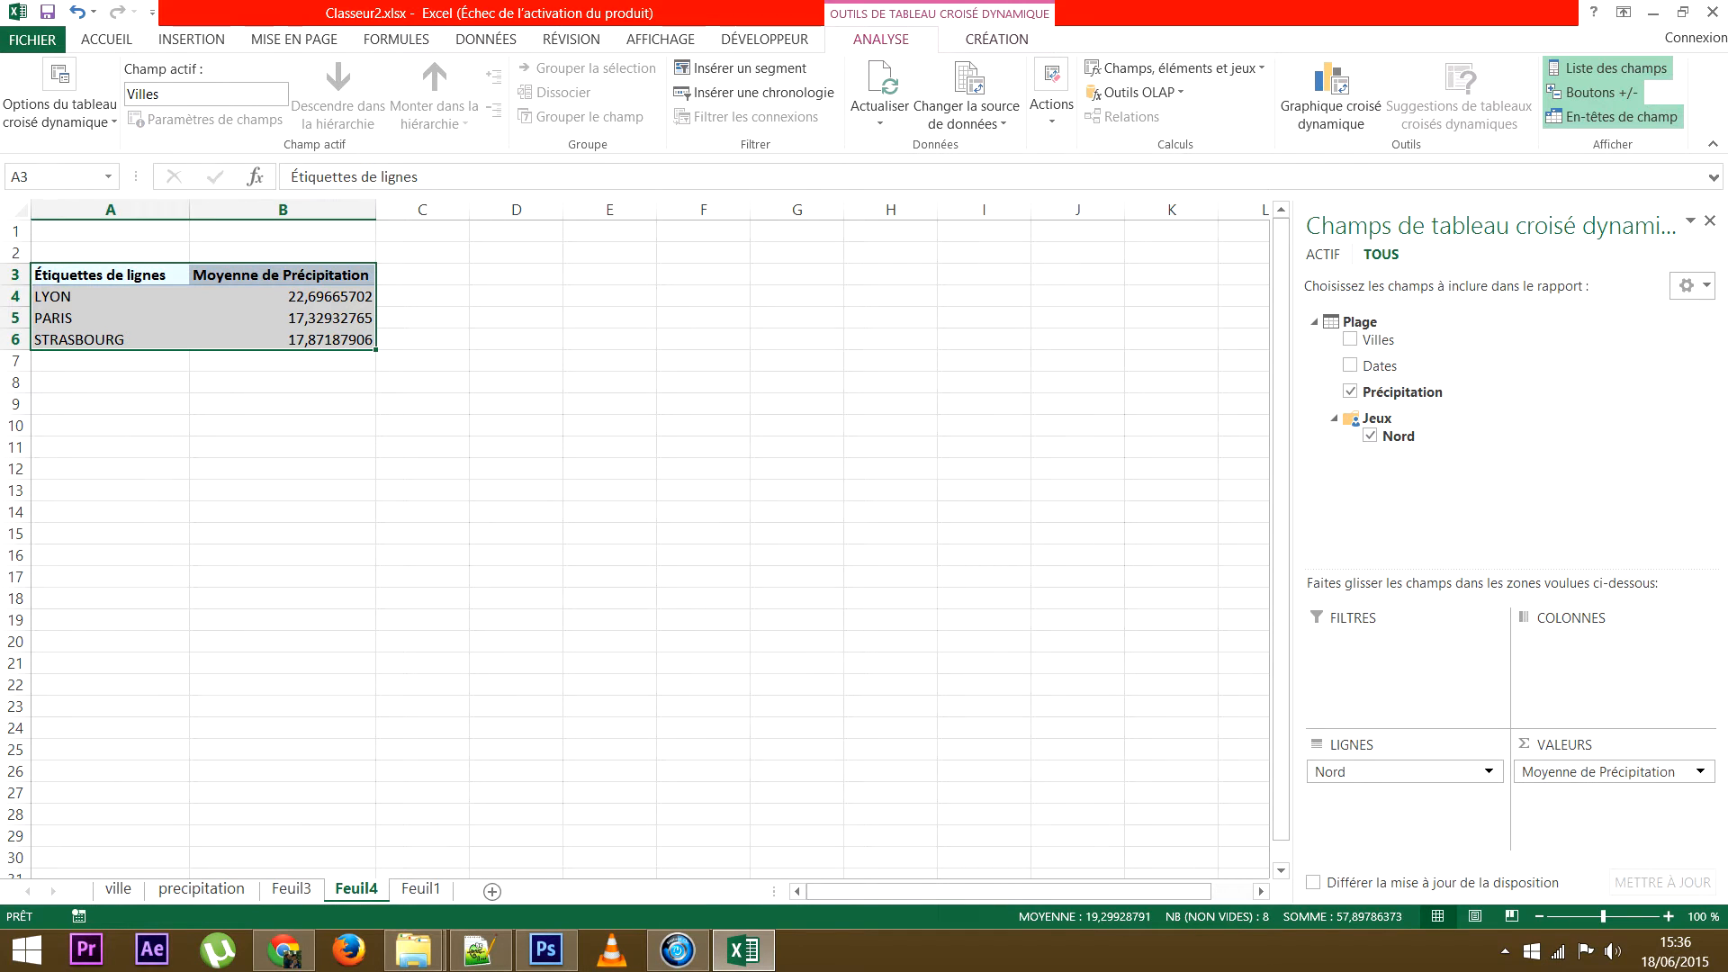
pyautogui.moveTo(422, 361); pyautogui.dragTo(517, 447)
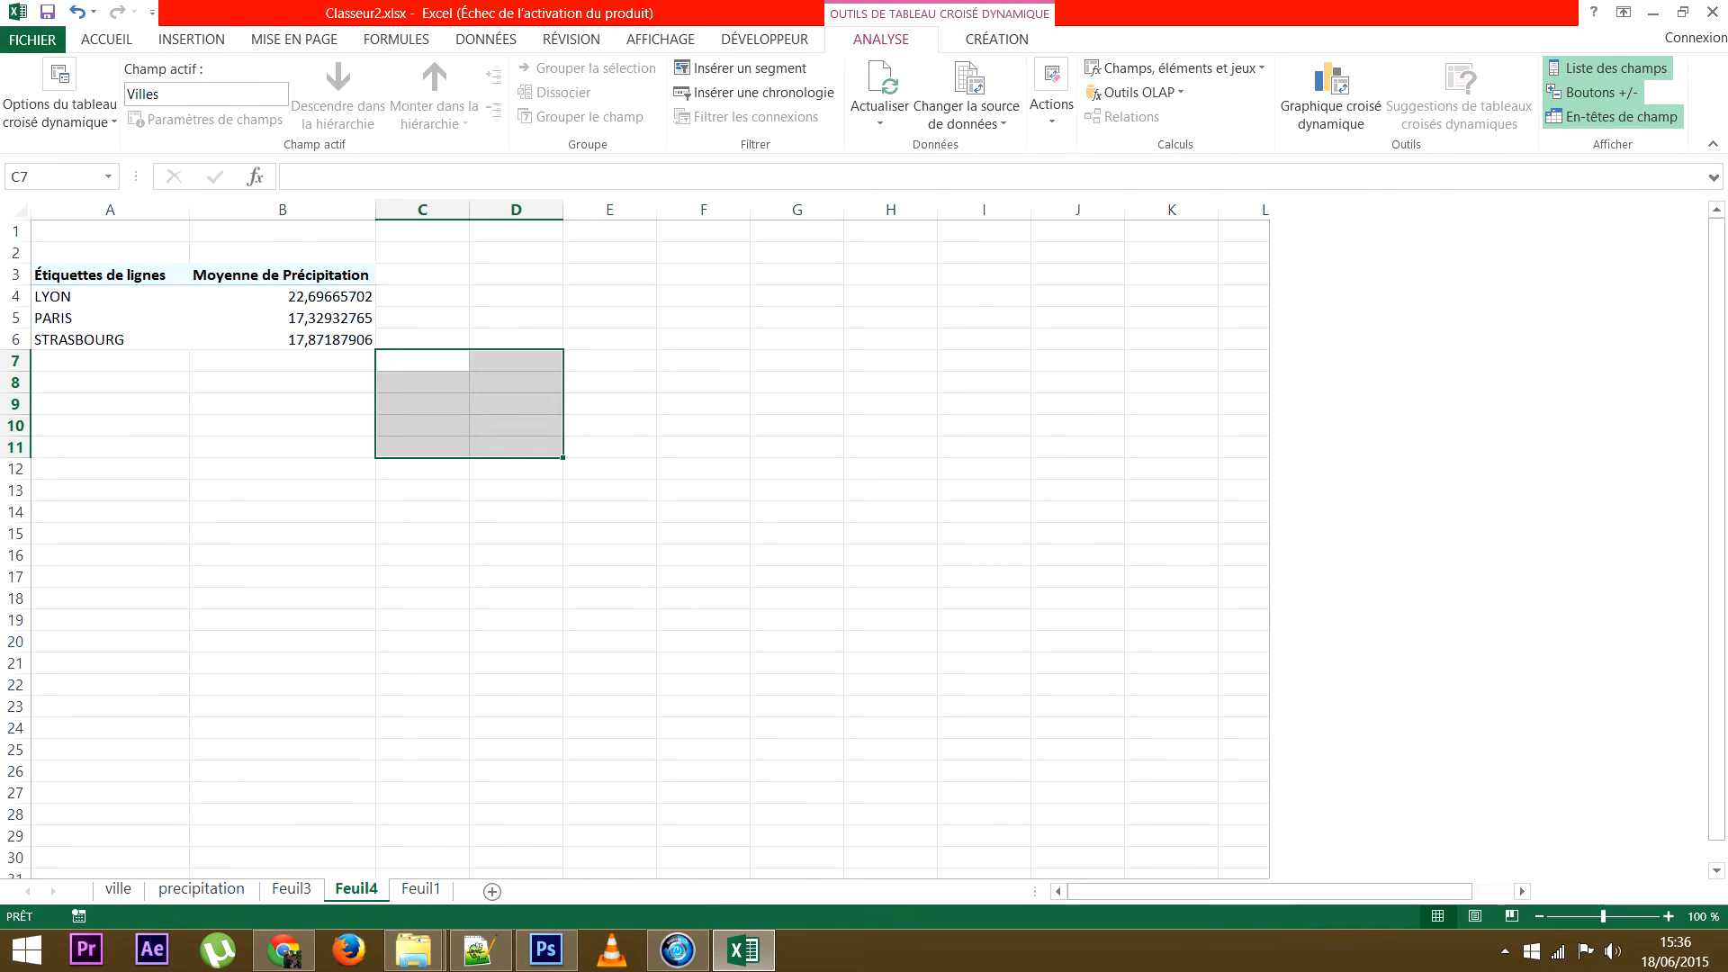
pyautogui.moveTo(110, 275); pyautogui.dragTo(289, 340)
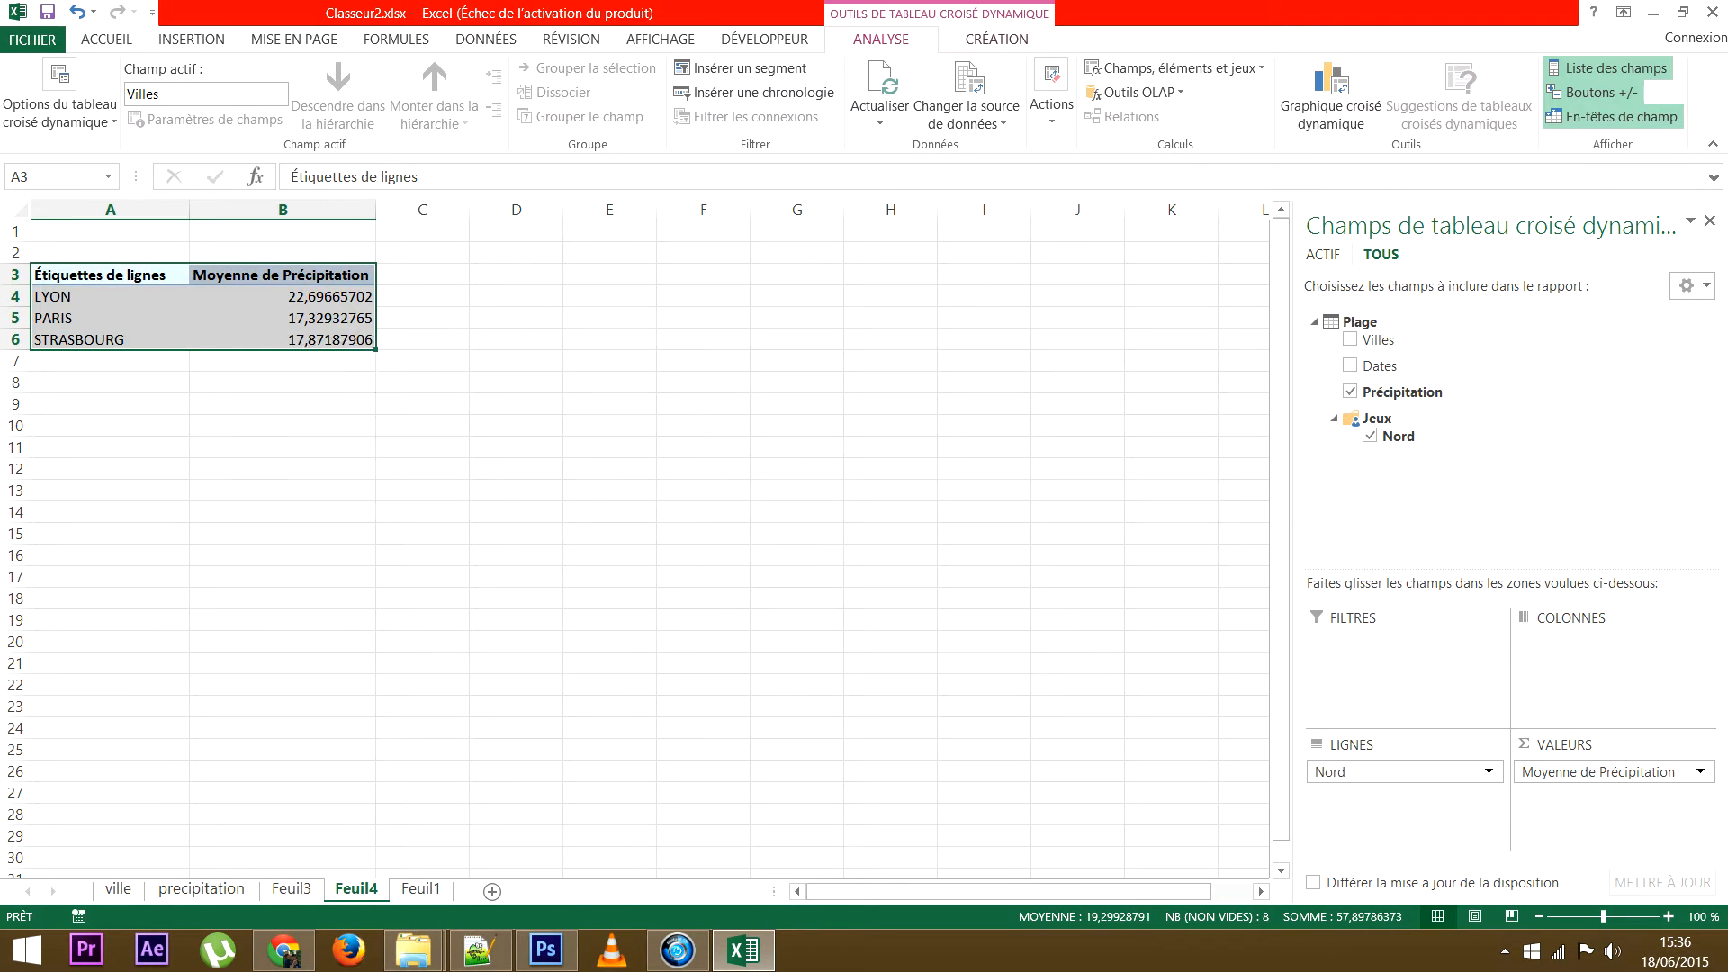
pyautogui.click(290, 381)
# Step: Put the Villes field in the pivot table's rows in place of the Nord set
pyautogui.click(292, 340)
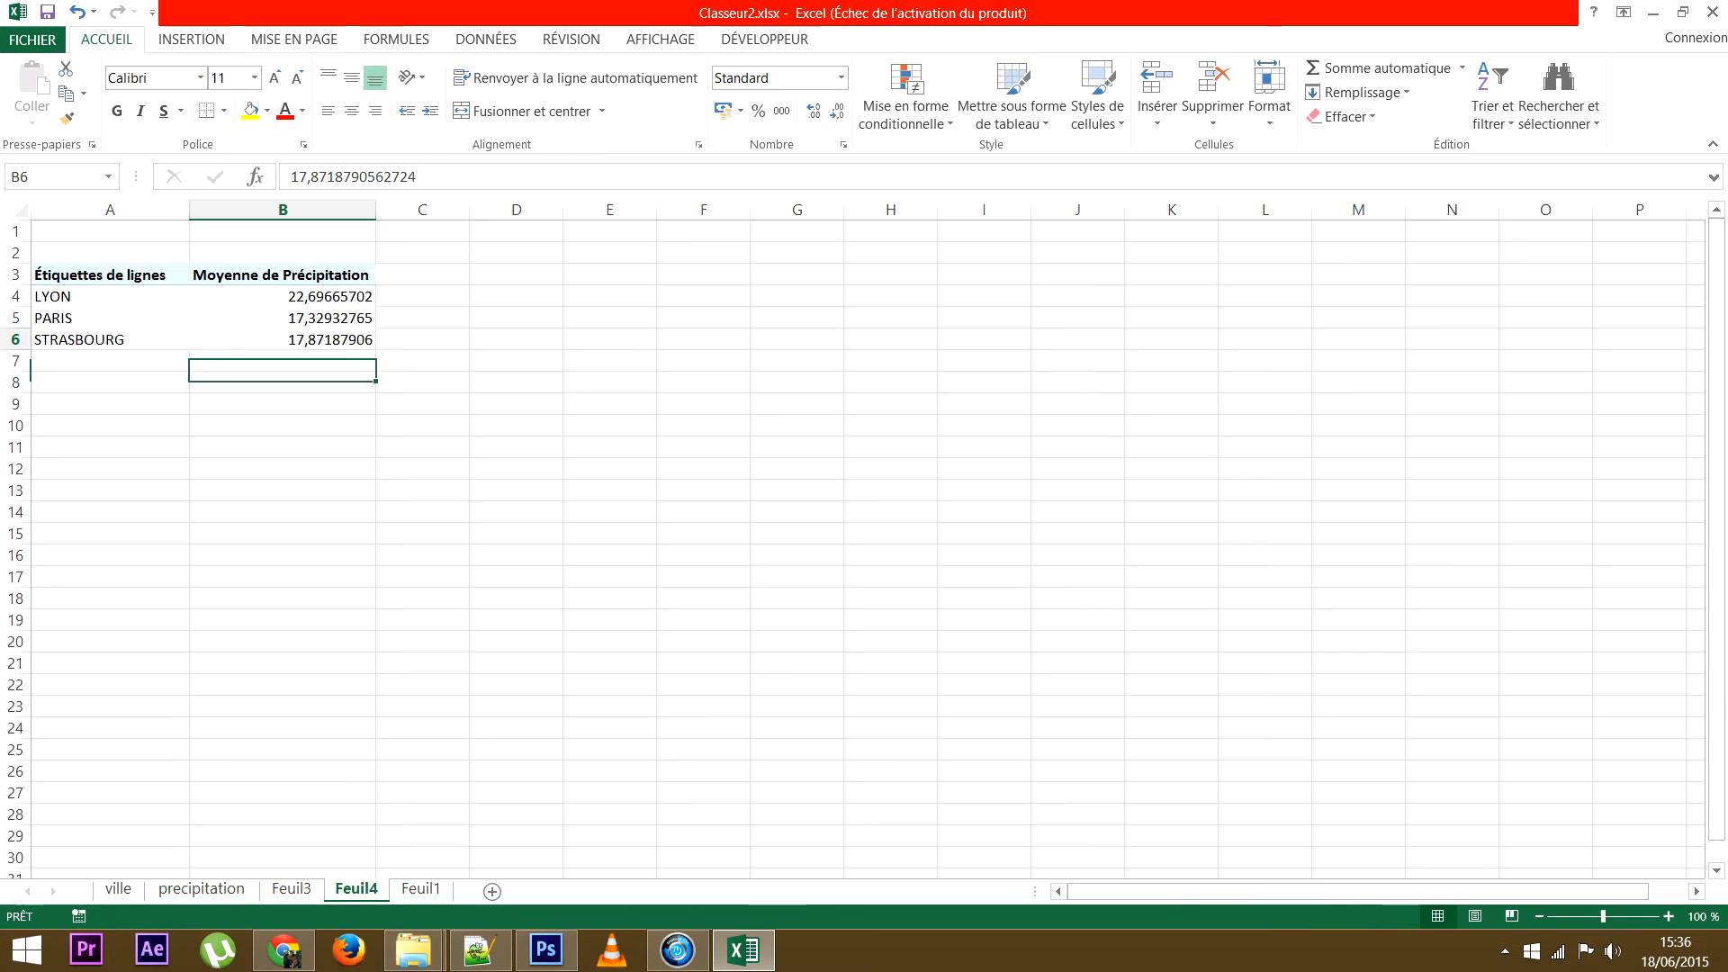
pyautogui.click(1350, 339)
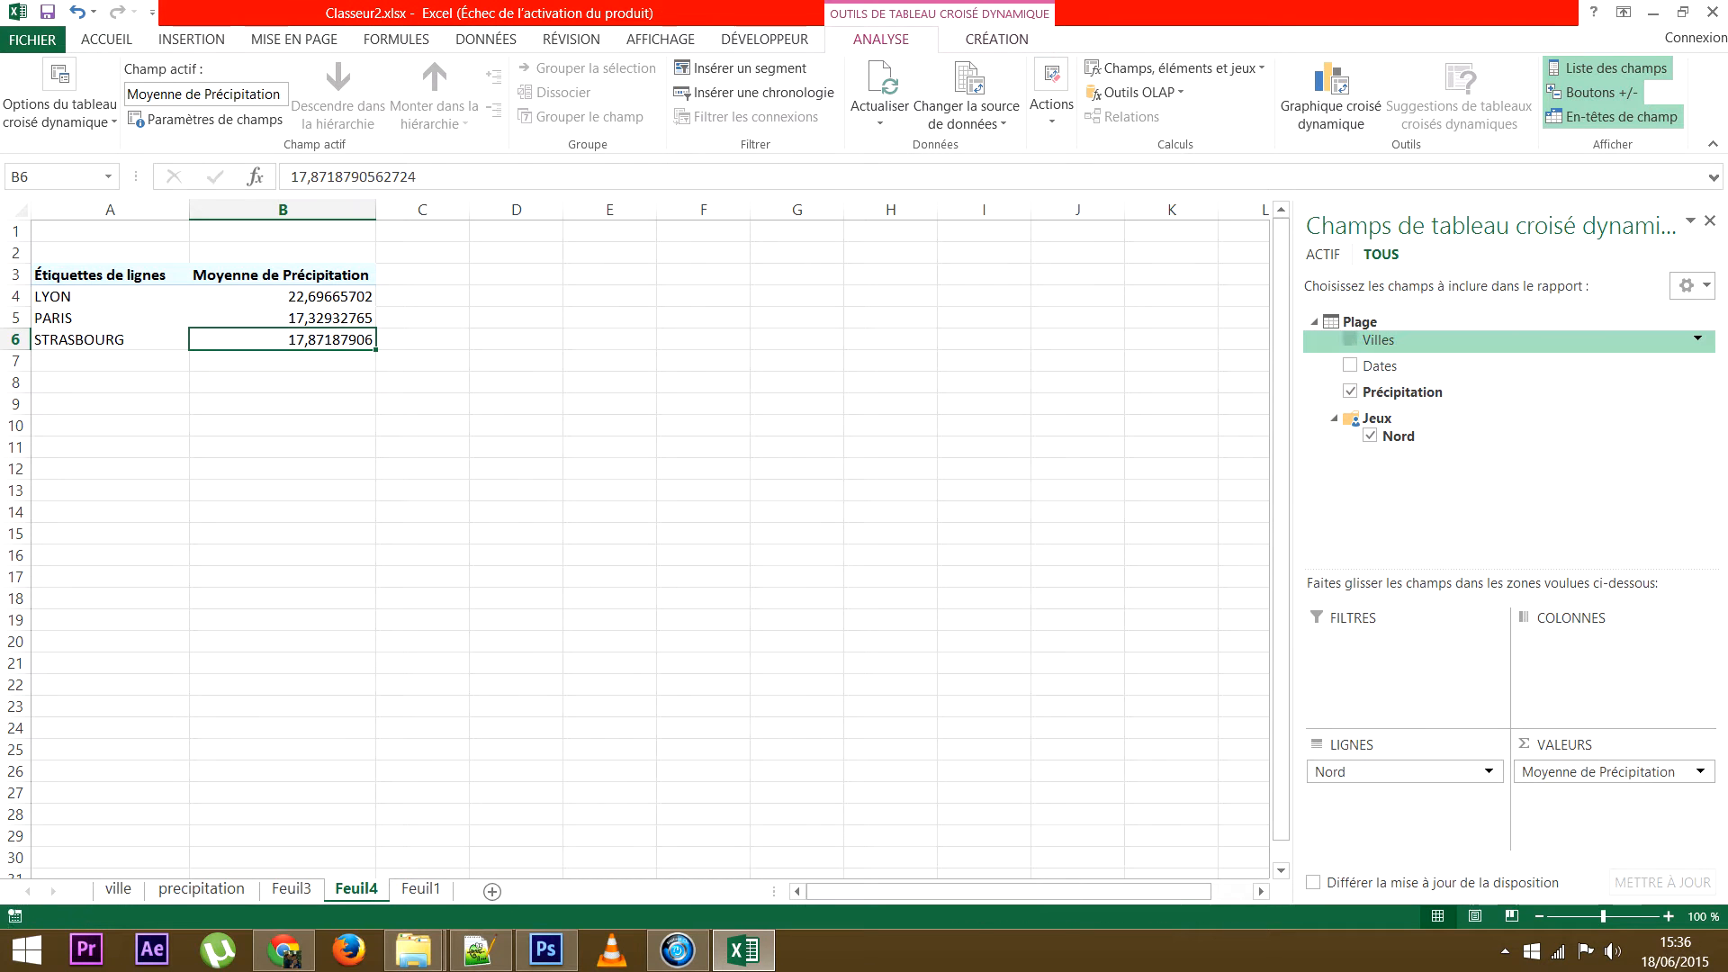
pyautogui.press('Return')
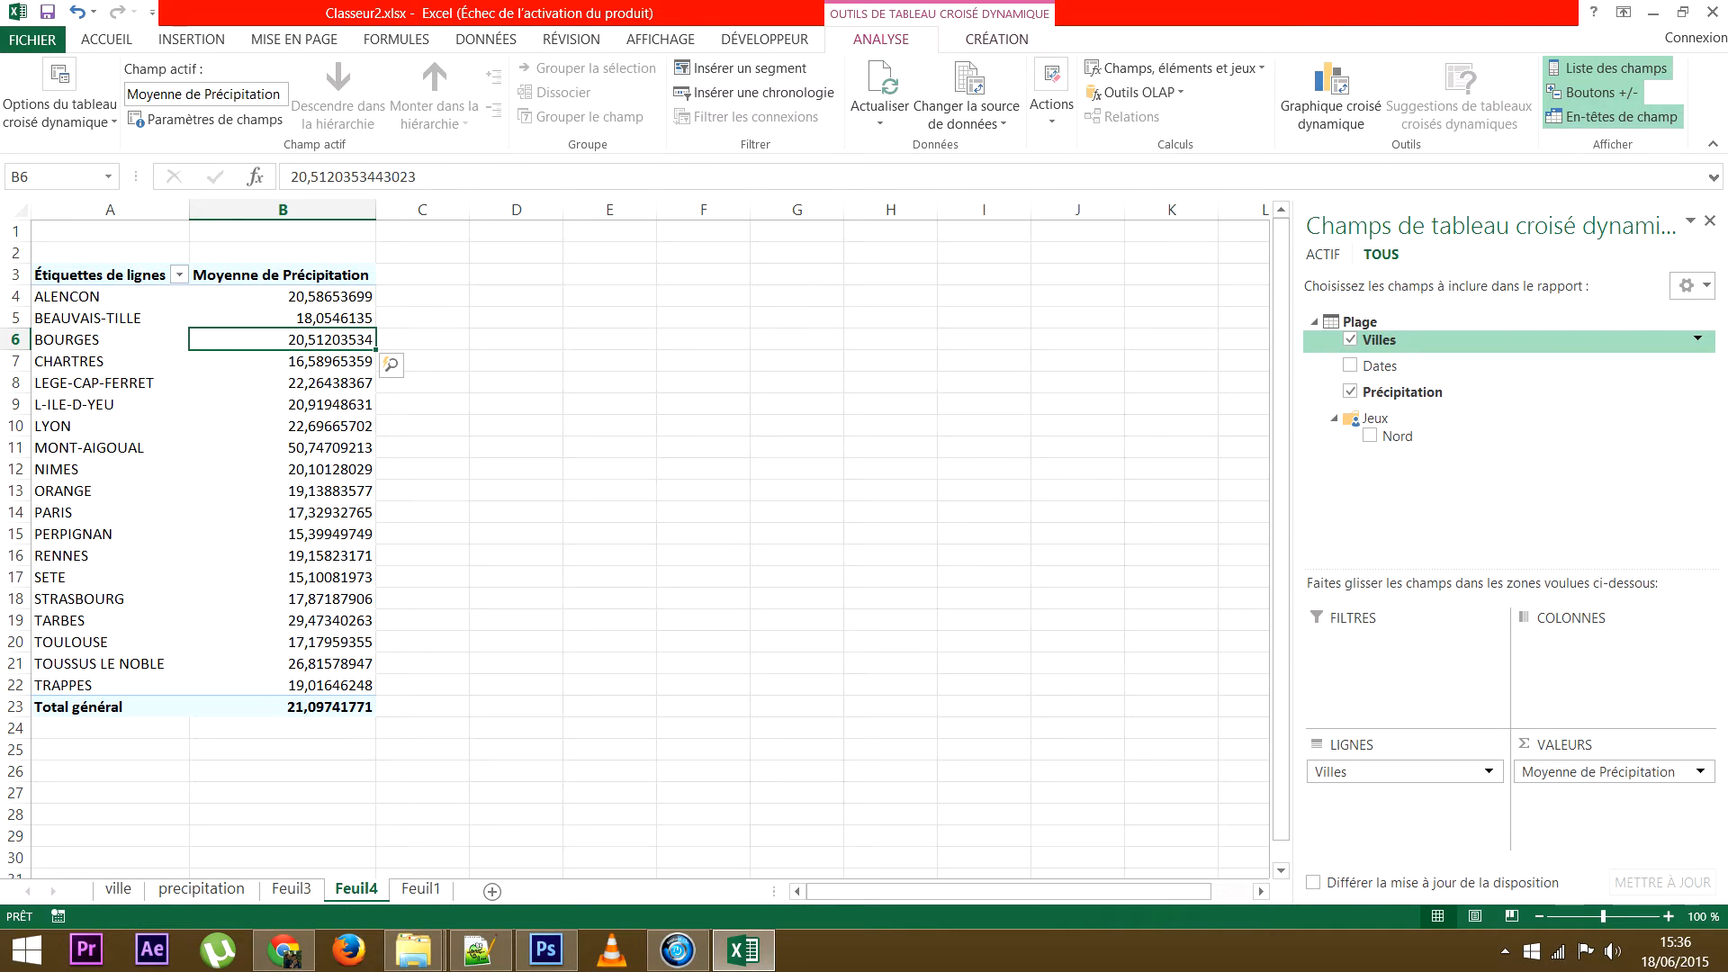
# Step: Add the Dates field to the report filters and move it to the pivot table's columns
pyautogui.moveTo(1380, 366); pyautogui.dragTo(1402, 646)
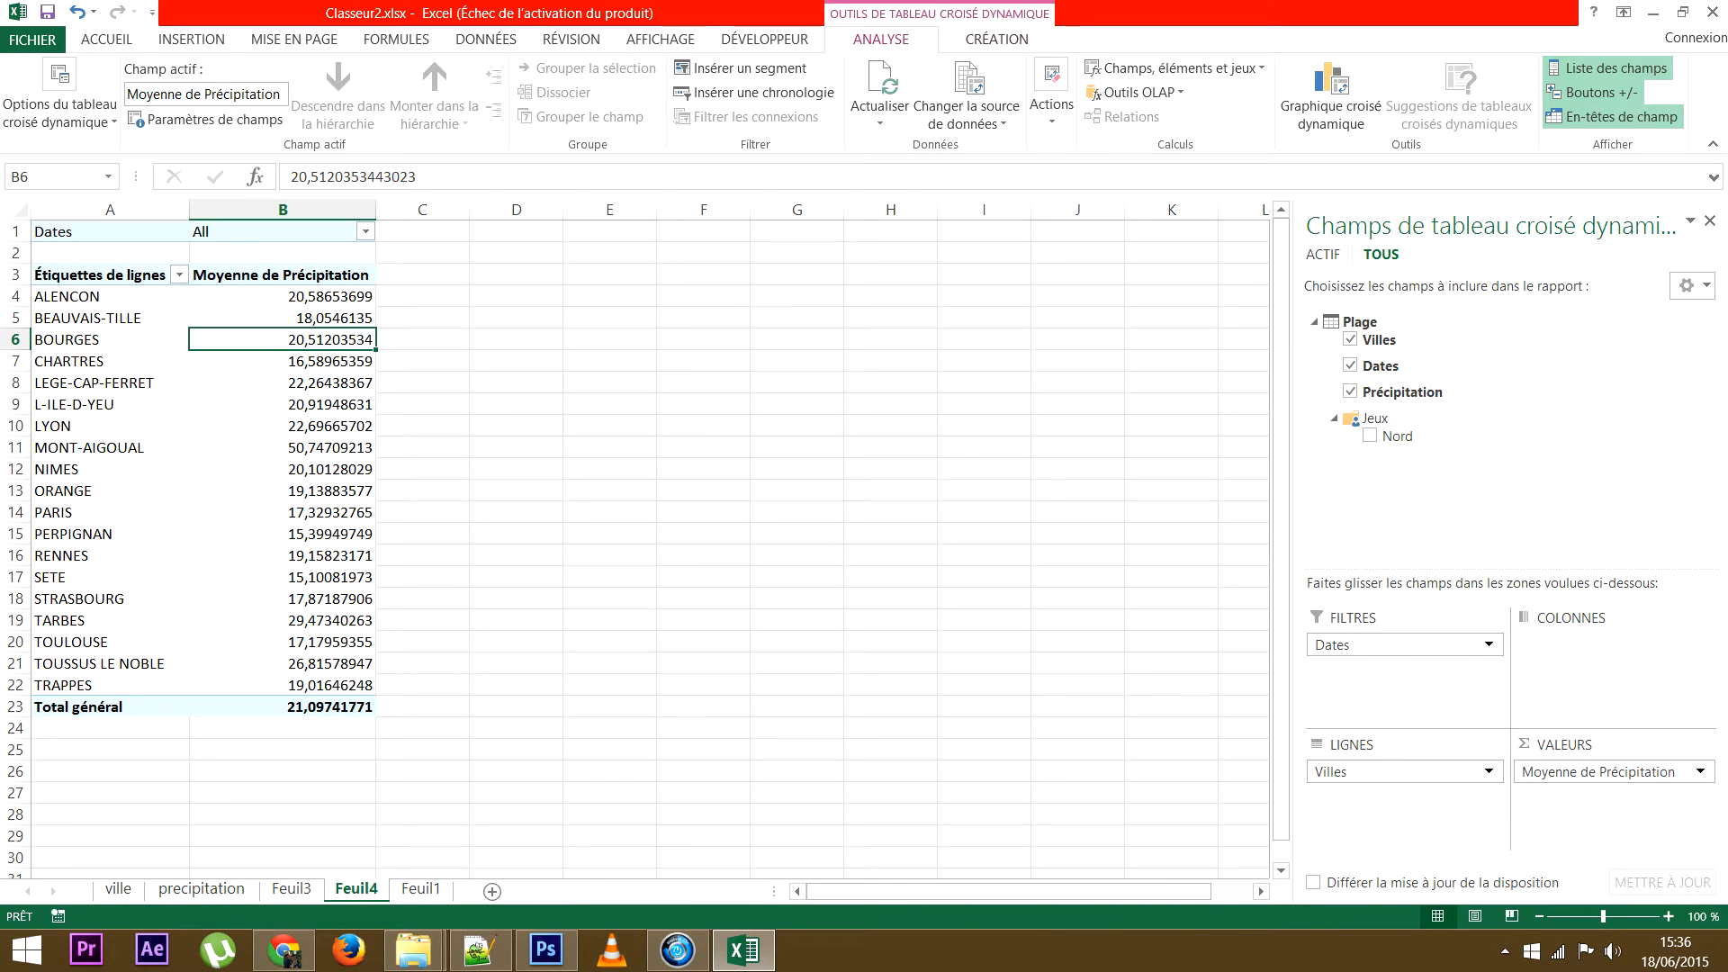
pyautogui.moveTo(1402, 645); pyautogui.dragTo(1610, 645)
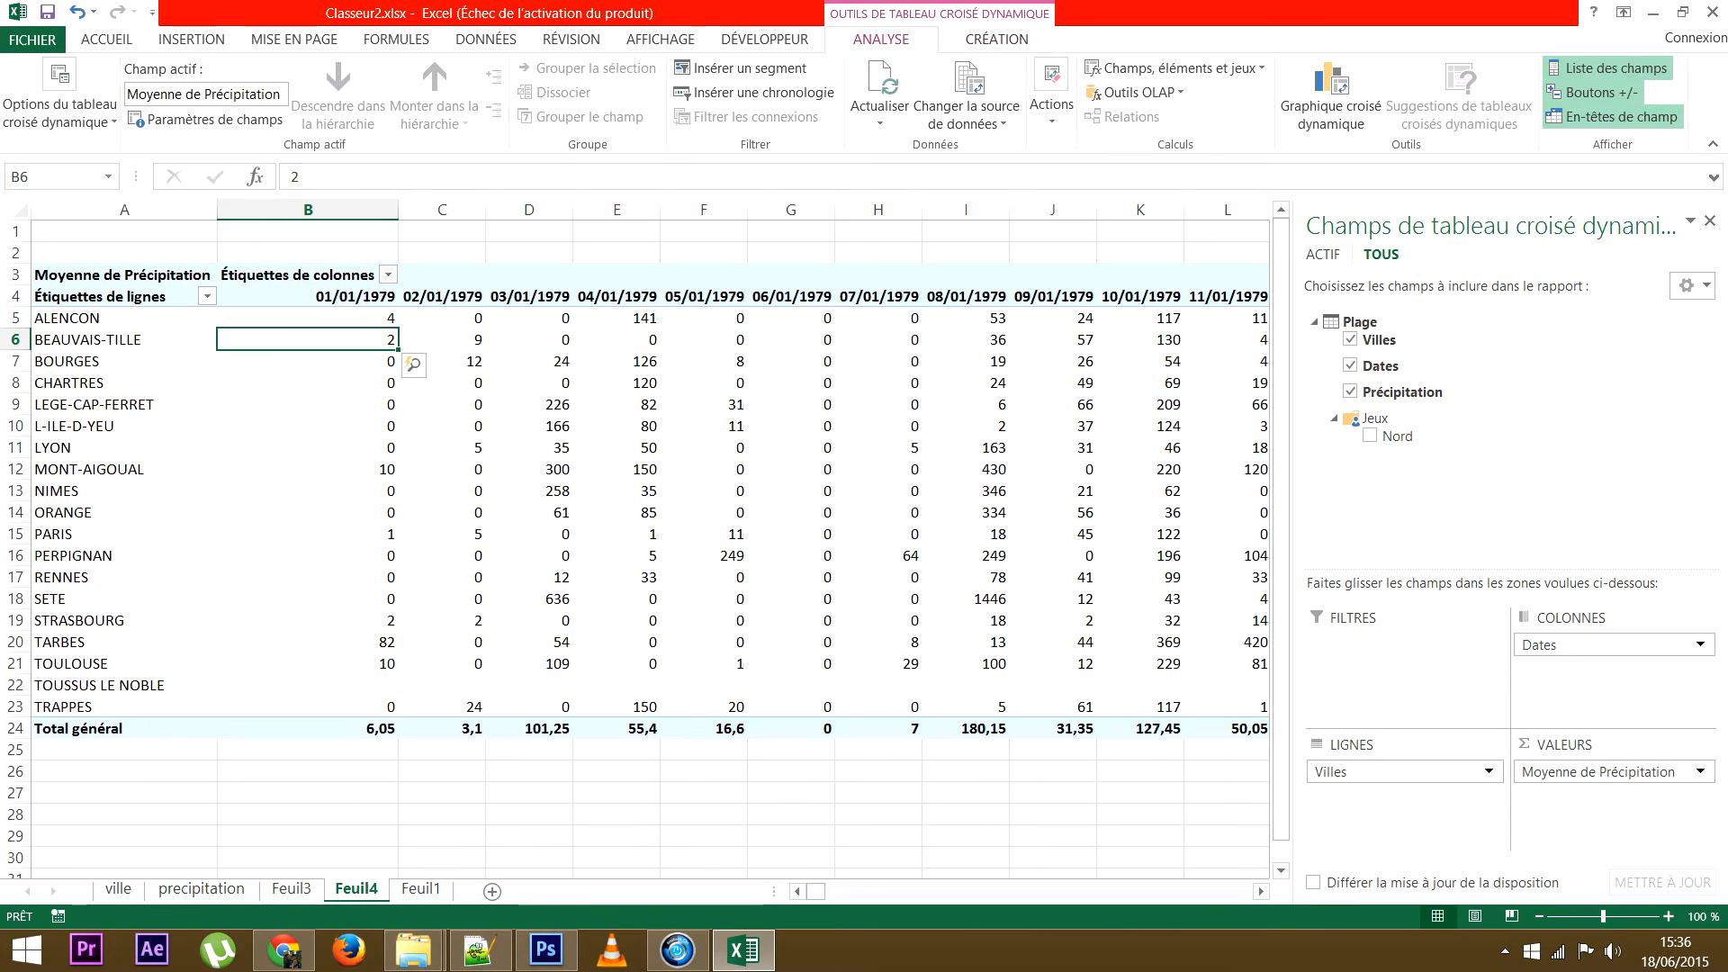
pyautogui.moveTo(815, 890)
pyautogui.mouseDown()
pyautogui.moveTo(1243, 891)
pyautogui.moveTo(815, 891)
pyautogui.mouseUp()
# Step: Select the complete pivot table on Feuil4 with the pivot table selection command
pyautogui.click(529, 448)
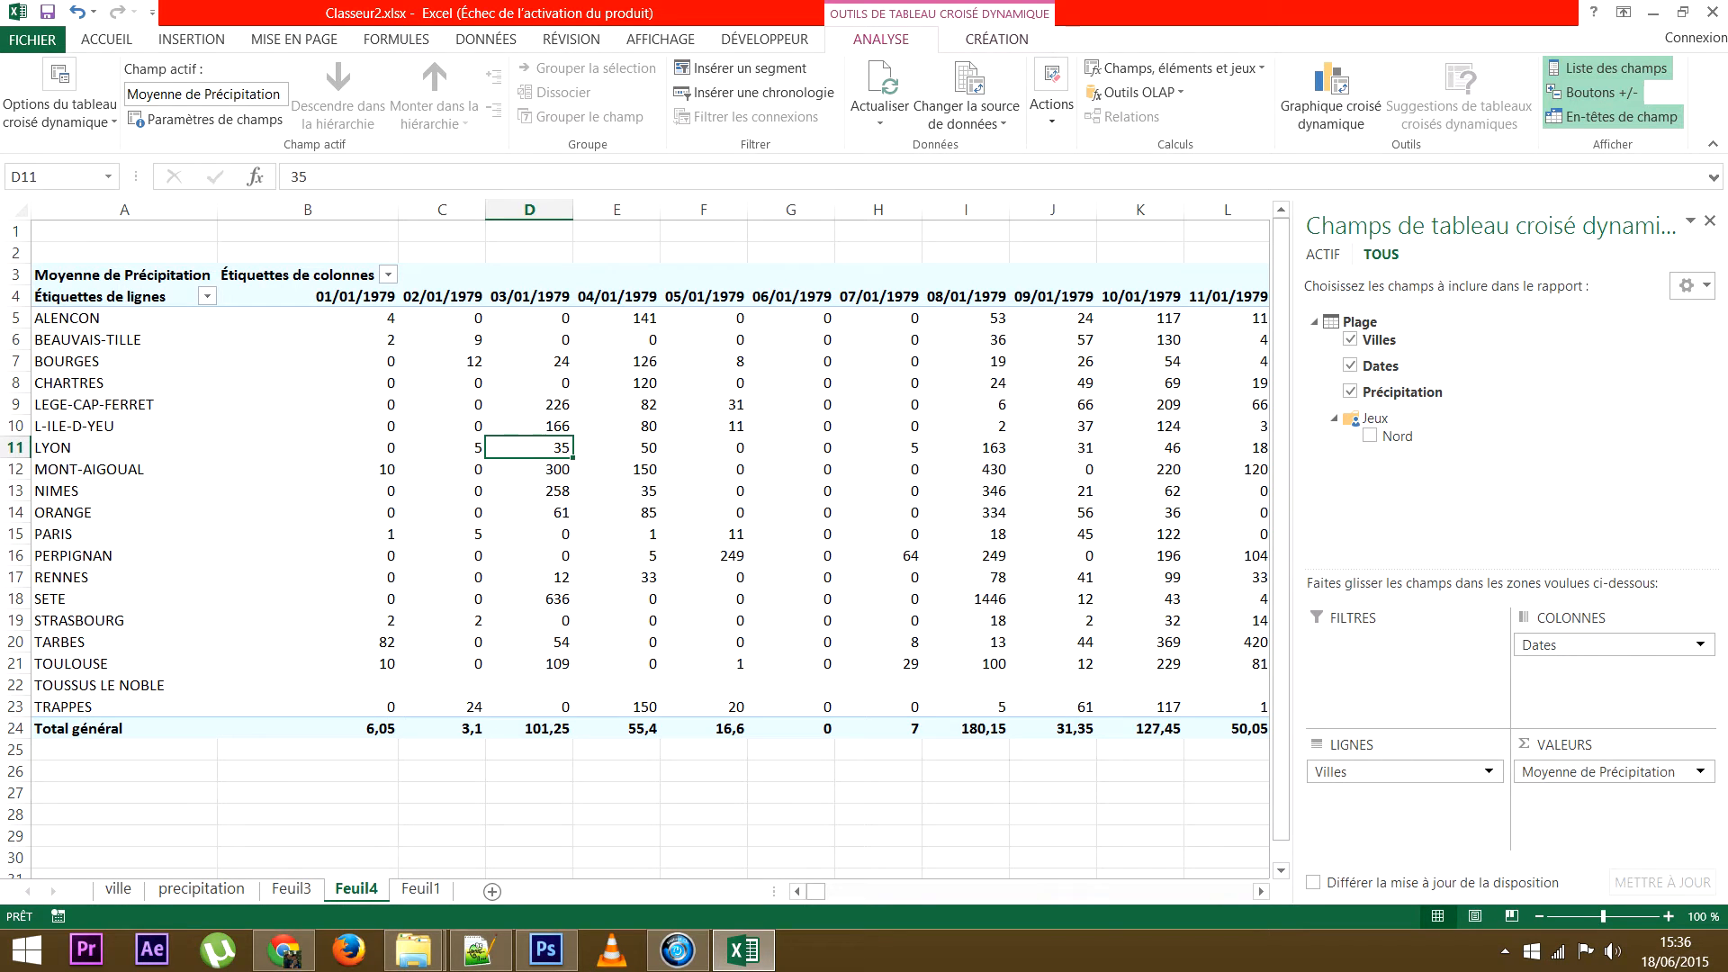
pyautogui.click(1051, 99)
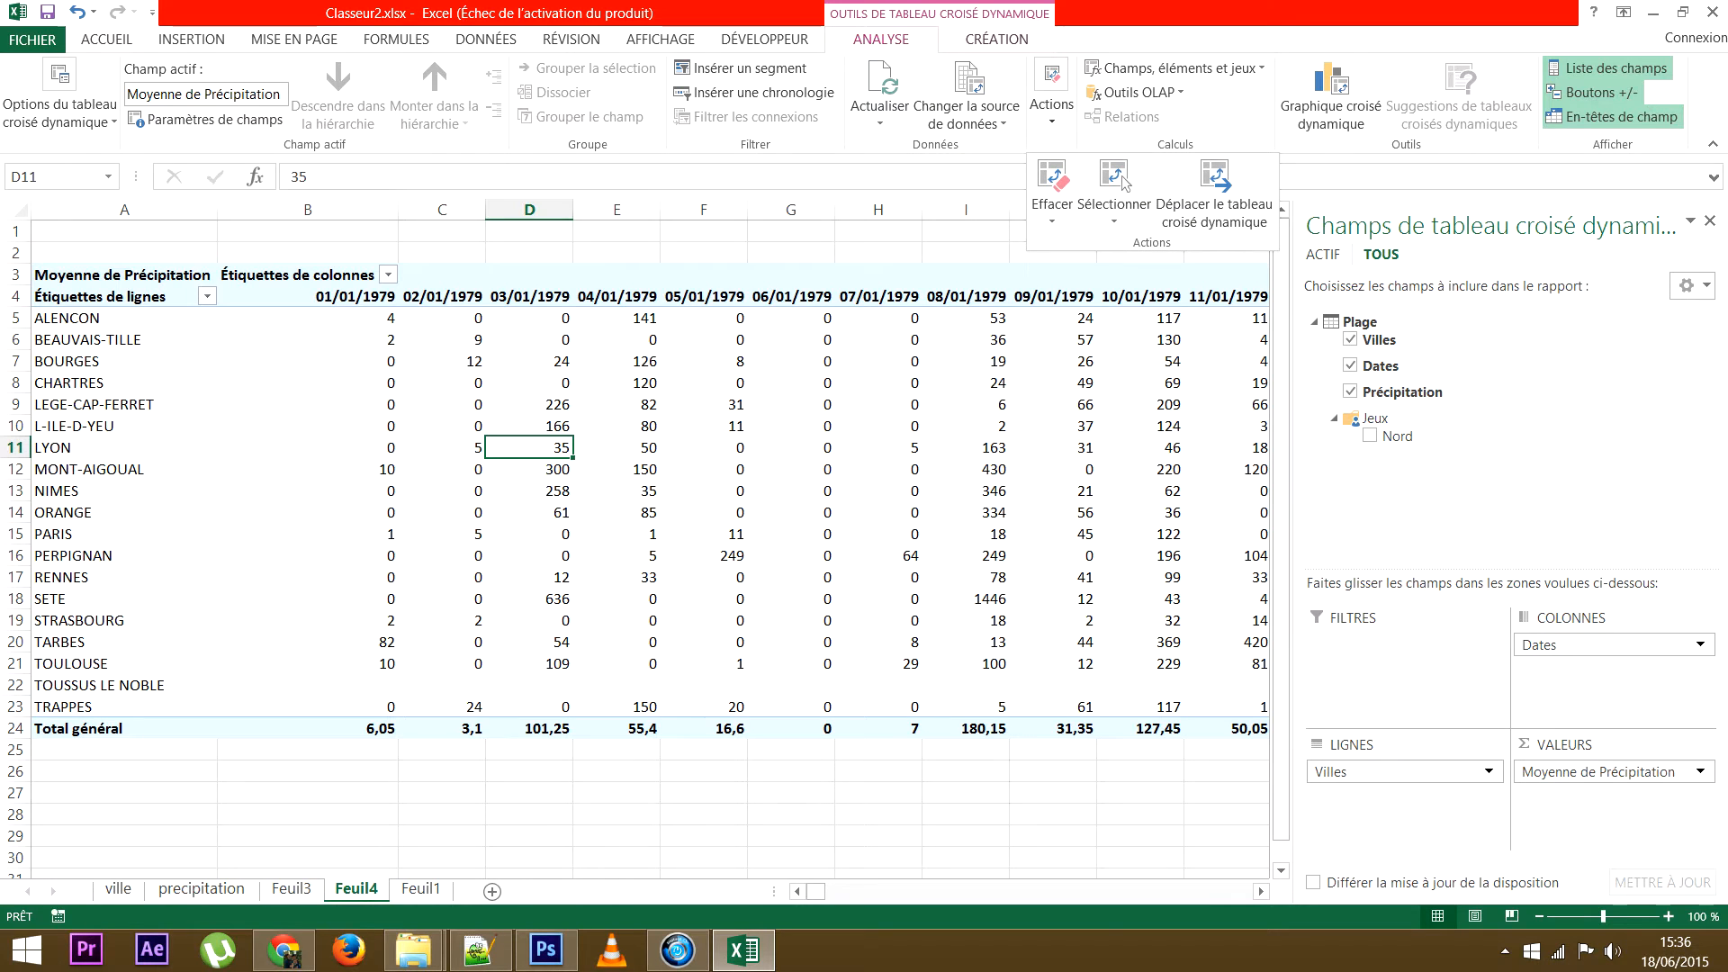
pyautogui.click(1123, 182)
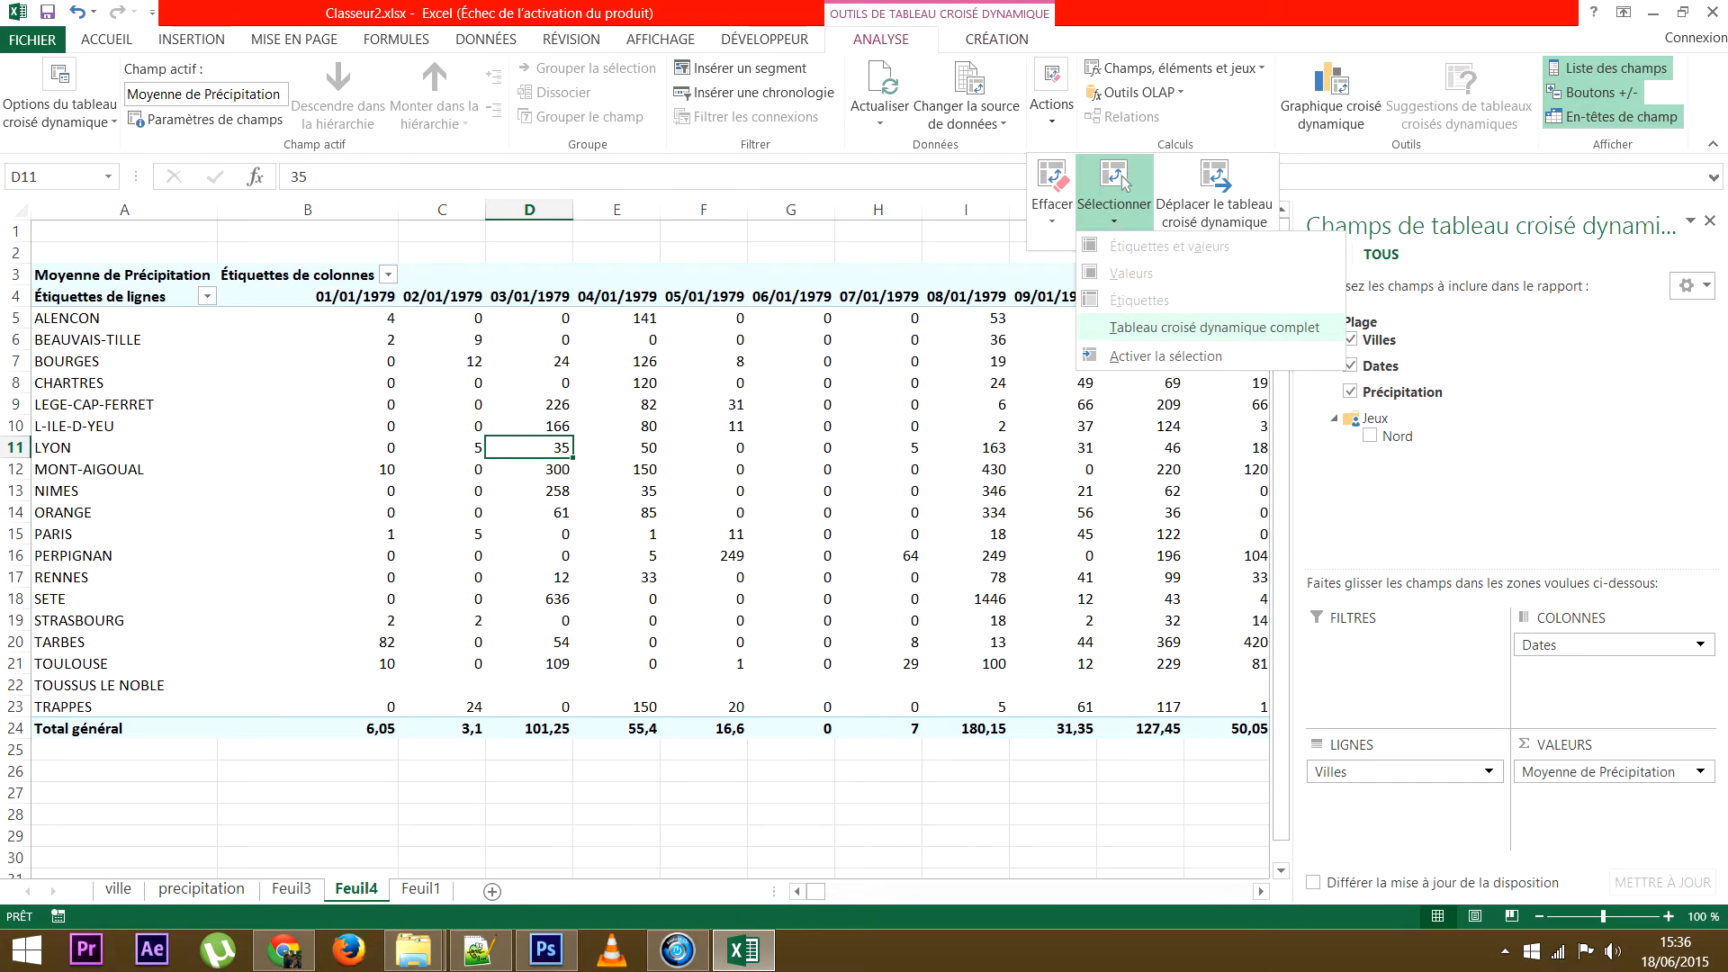
pyautogui.press('Return')
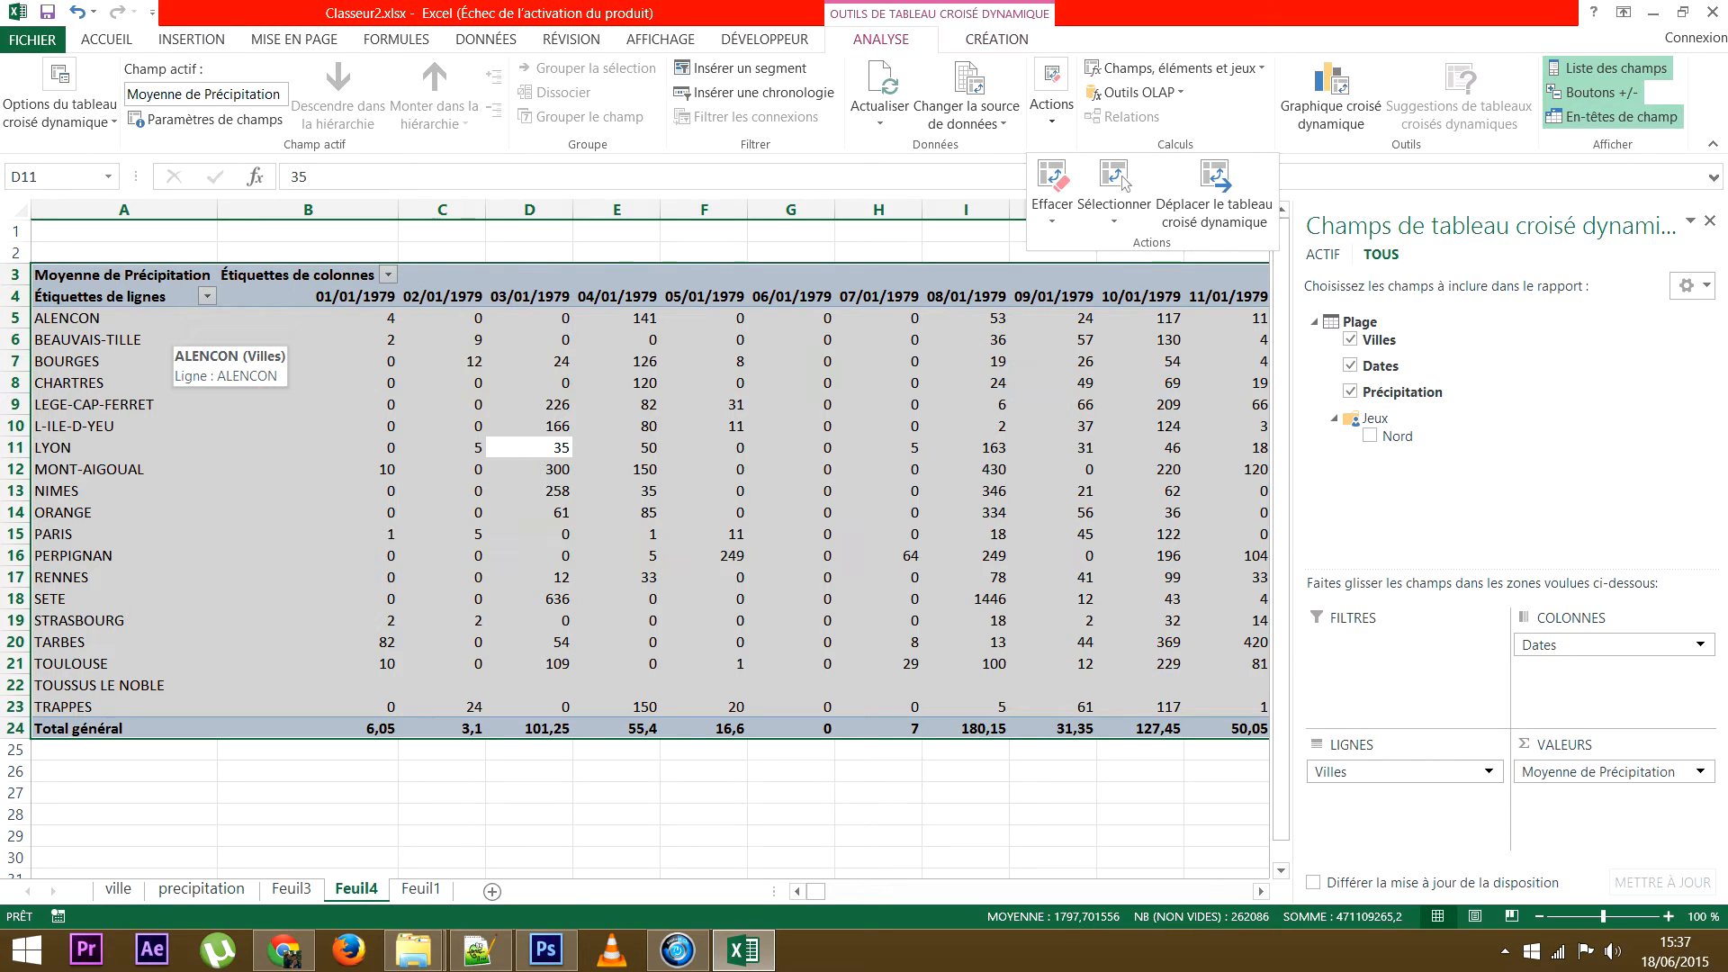
pyautogui.press('Escape')
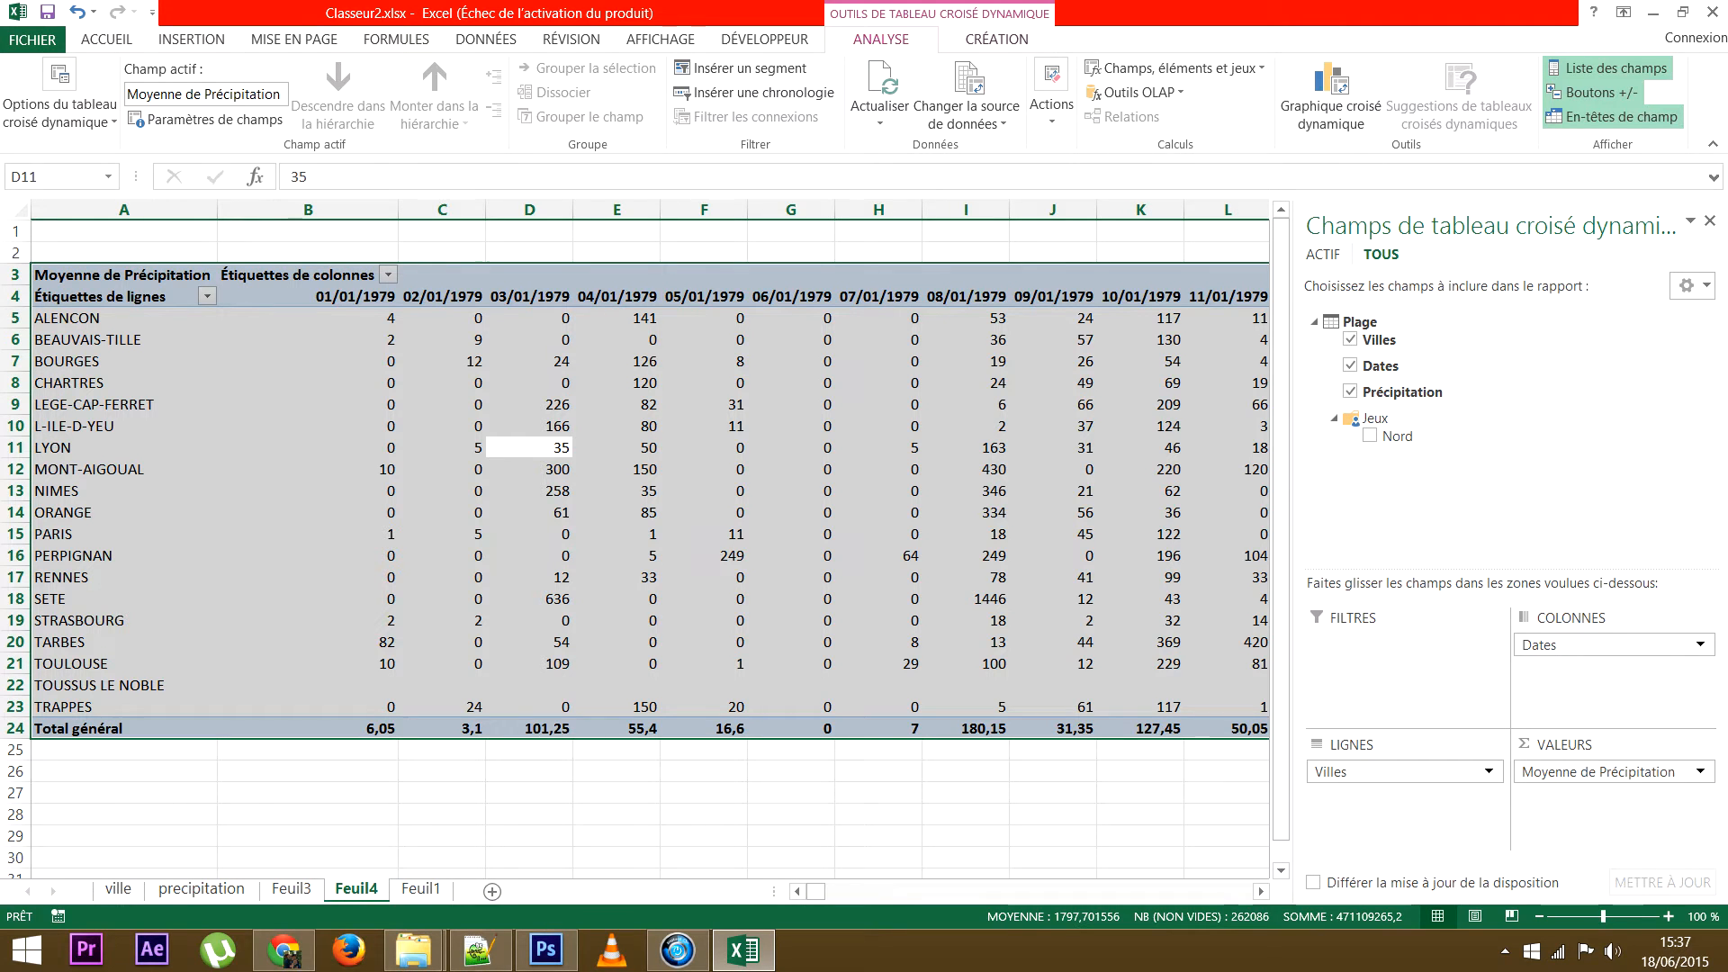
# Step: Move the selected pivot table up to start at A1, and back down to start at A7
pyautogui.scroll(-1, 645, 549)
pyautogui.scroll(1, 646, 549)
pyautogui.moveTo(193, 263); pyautogui.dragTo(196, 236)
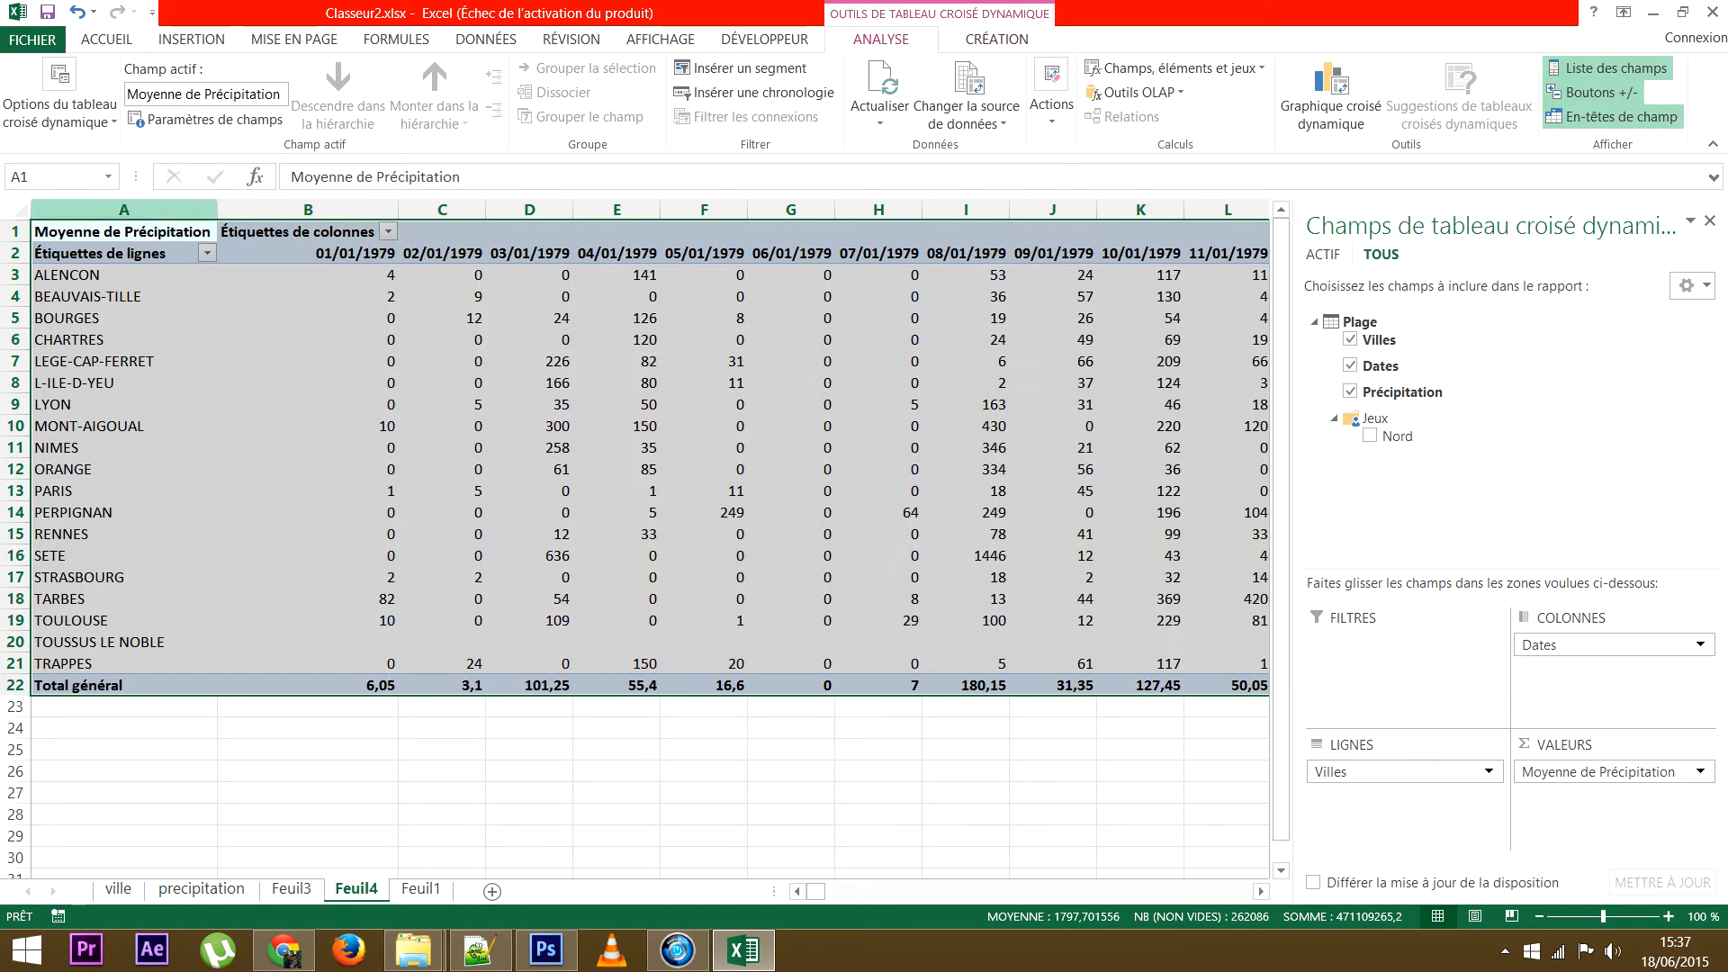
pyautogui.moveTo(191, 221); pyautogui.dragTo(191, 358)
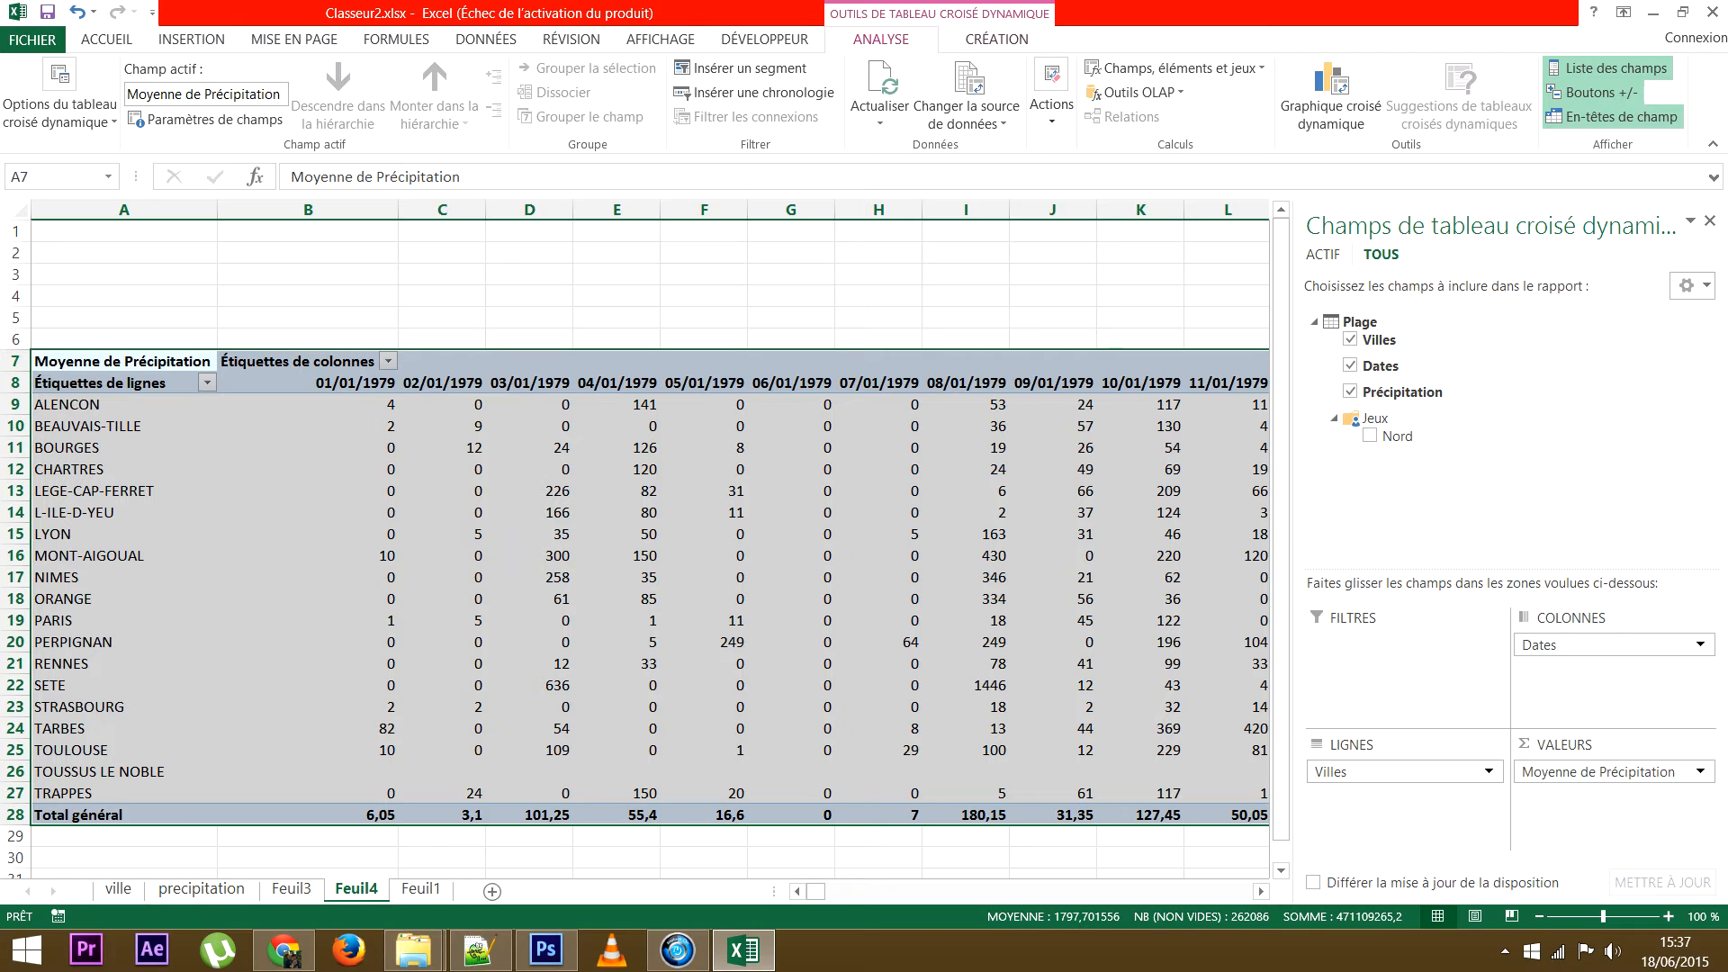
# Step: Relocate the pivot table to Feuil4!$A$1 on the existing worksheet with the Move PivotTable command
pyautogui.click(1051, 104)
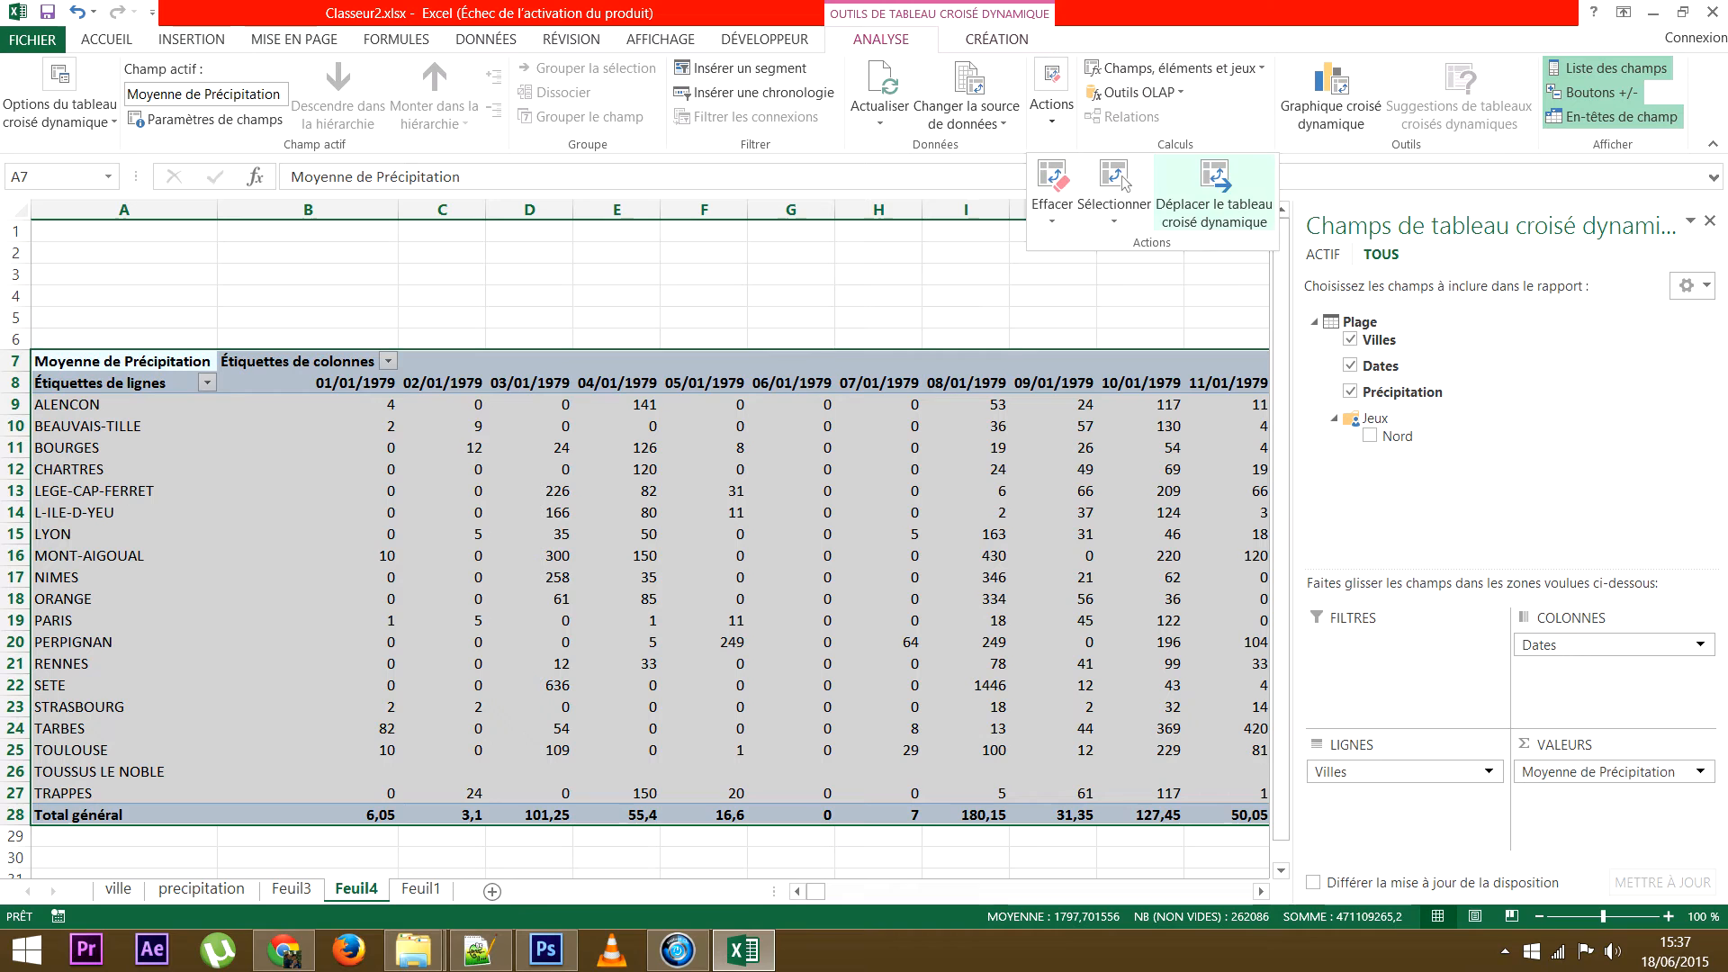
pyautogui.click(1214, 193)
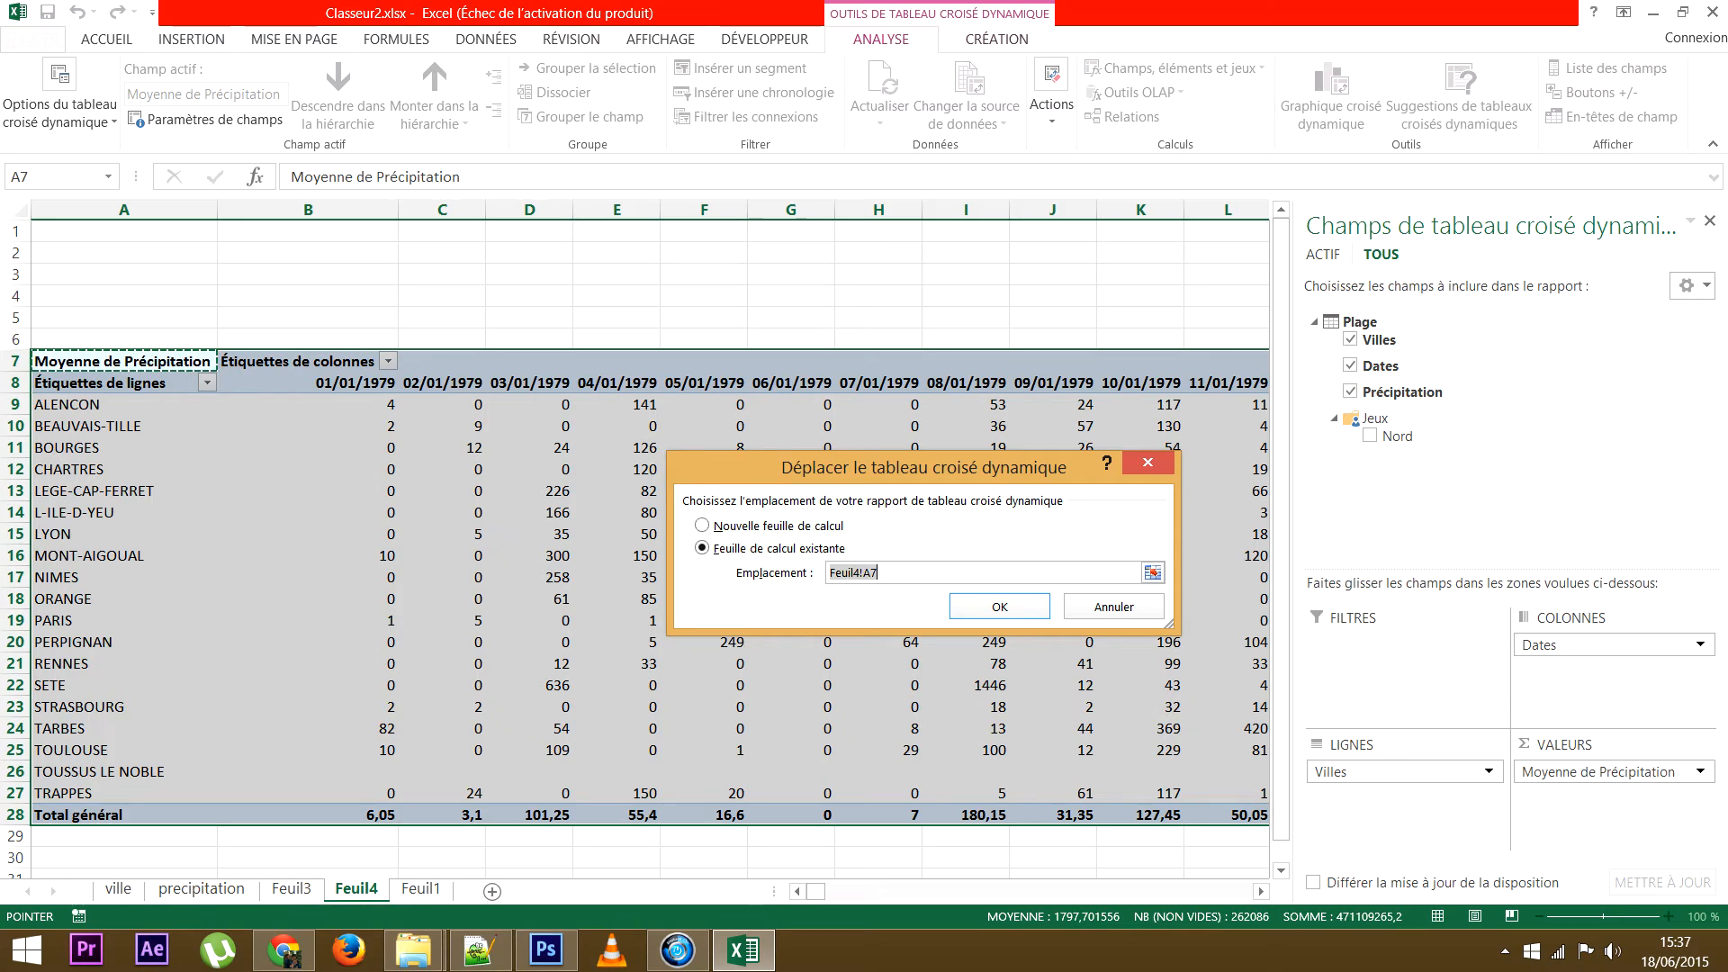
pyautogui.click(124, 231)
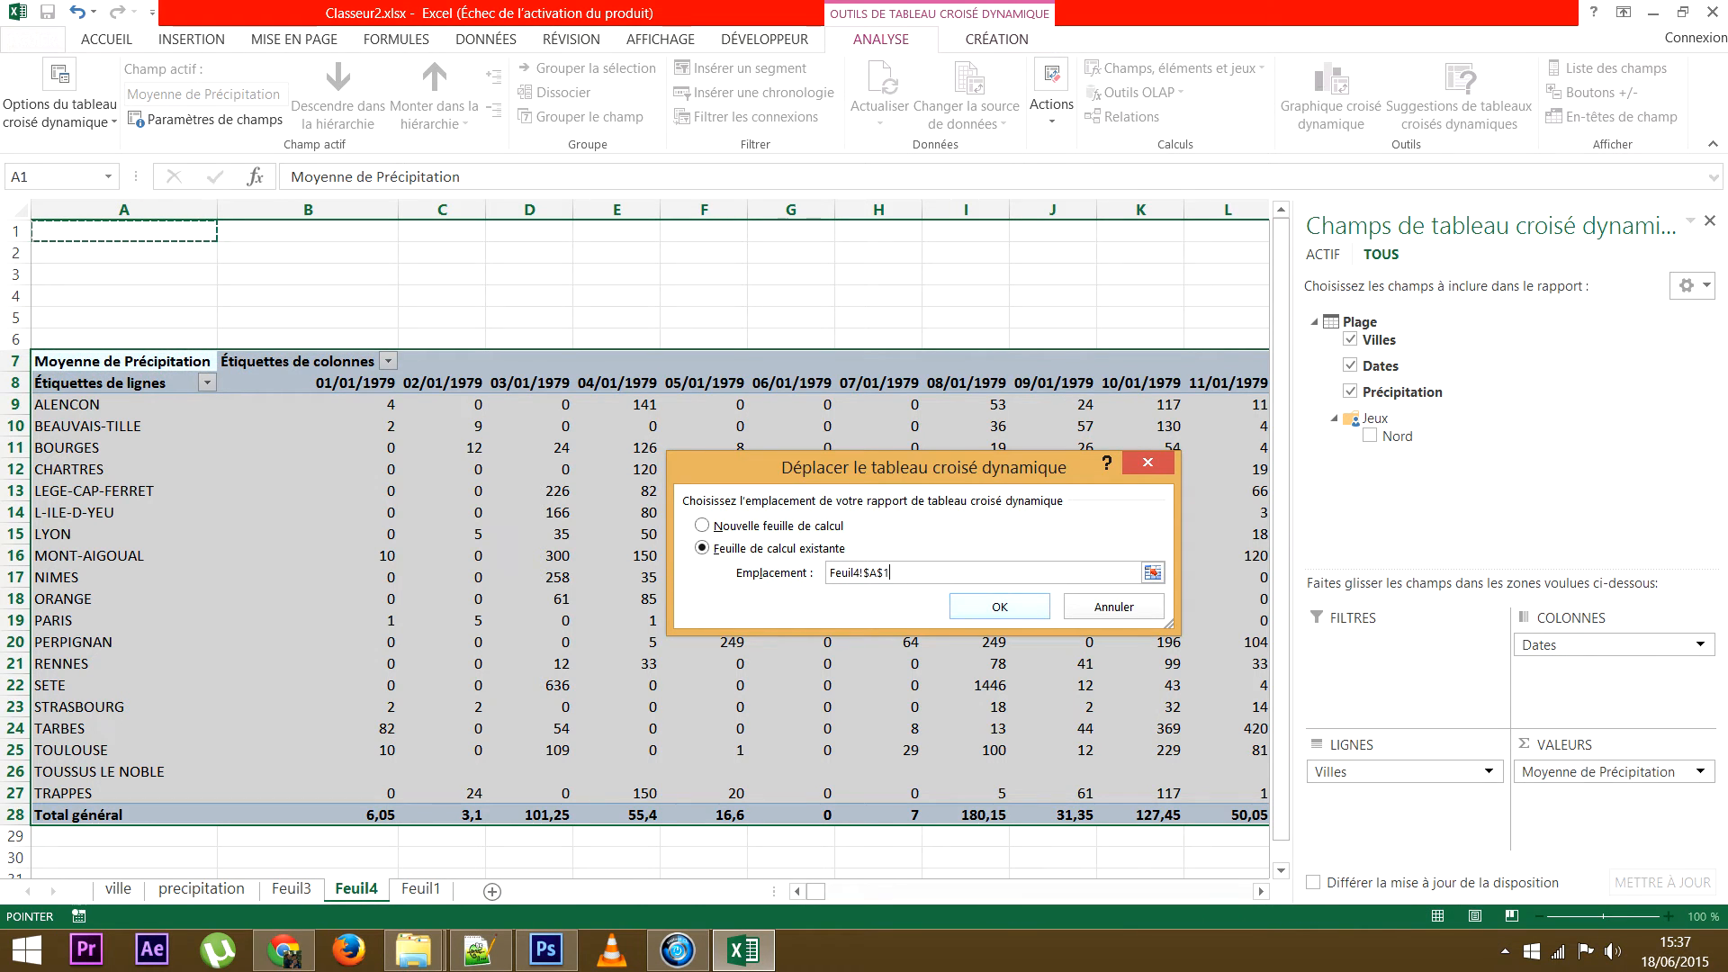
pyautogui.press('Return')
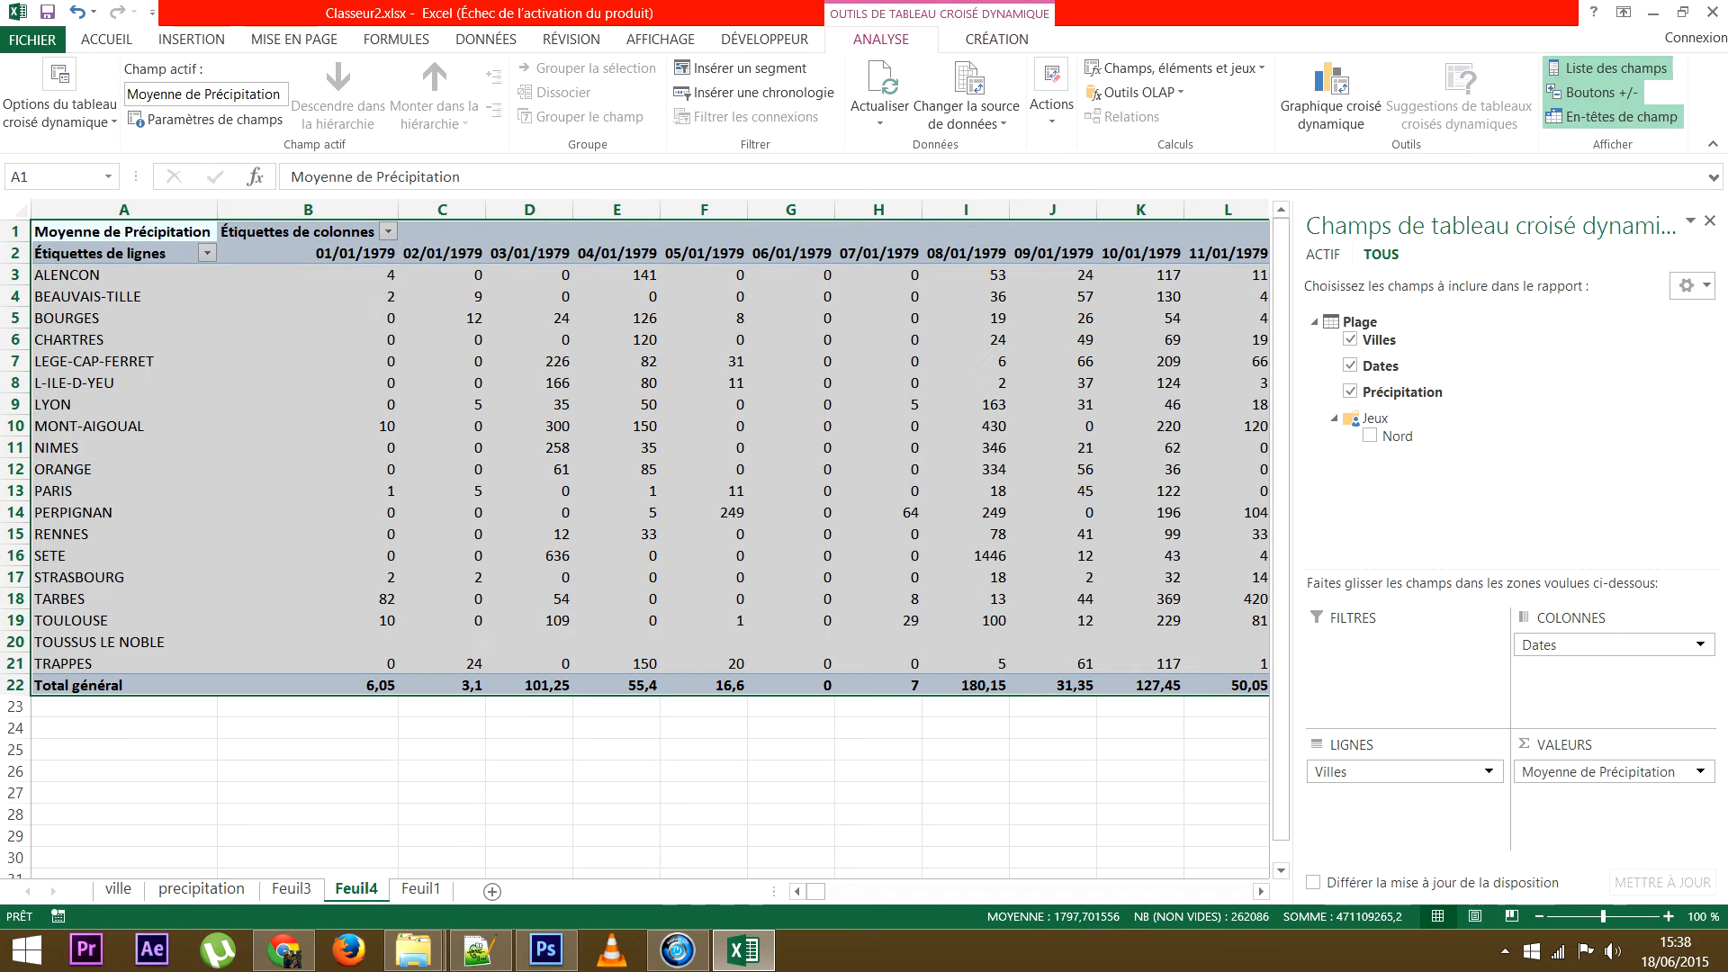
# Step: Clear all fields from the pivot table and undo the clearing
pyautogui.click(1051, 99)
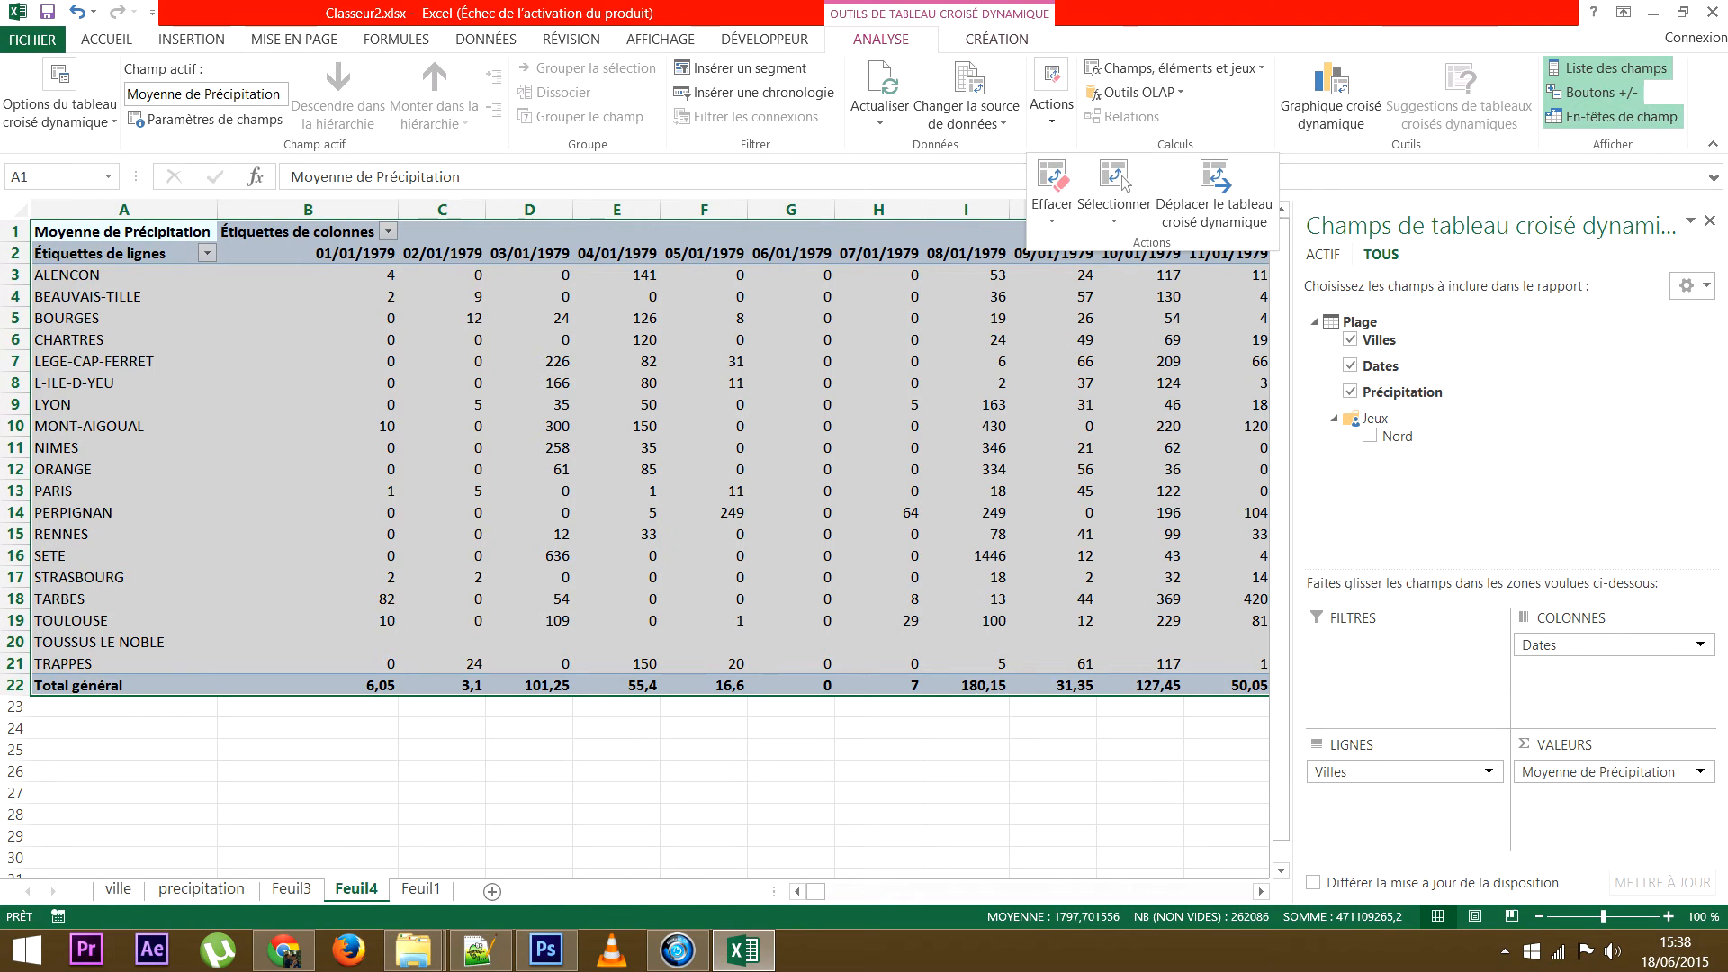
pyautogui.click(1051, 194)
pyautogui.press('Return')
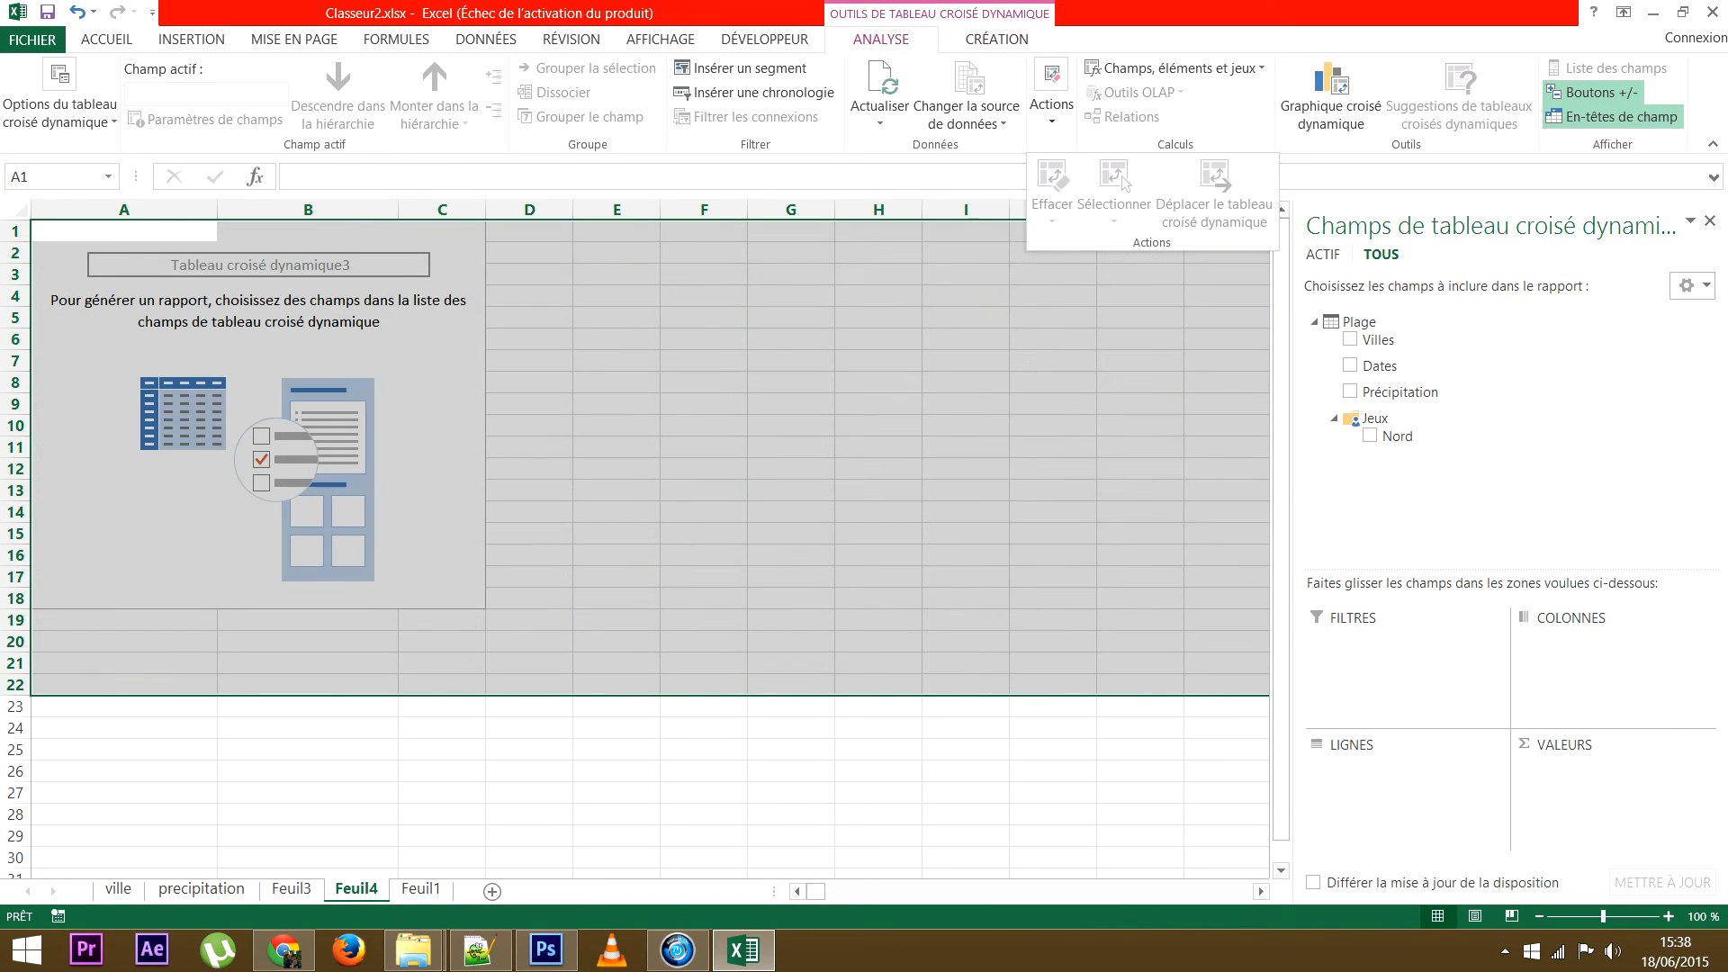
pyautogui.click(307, 424)
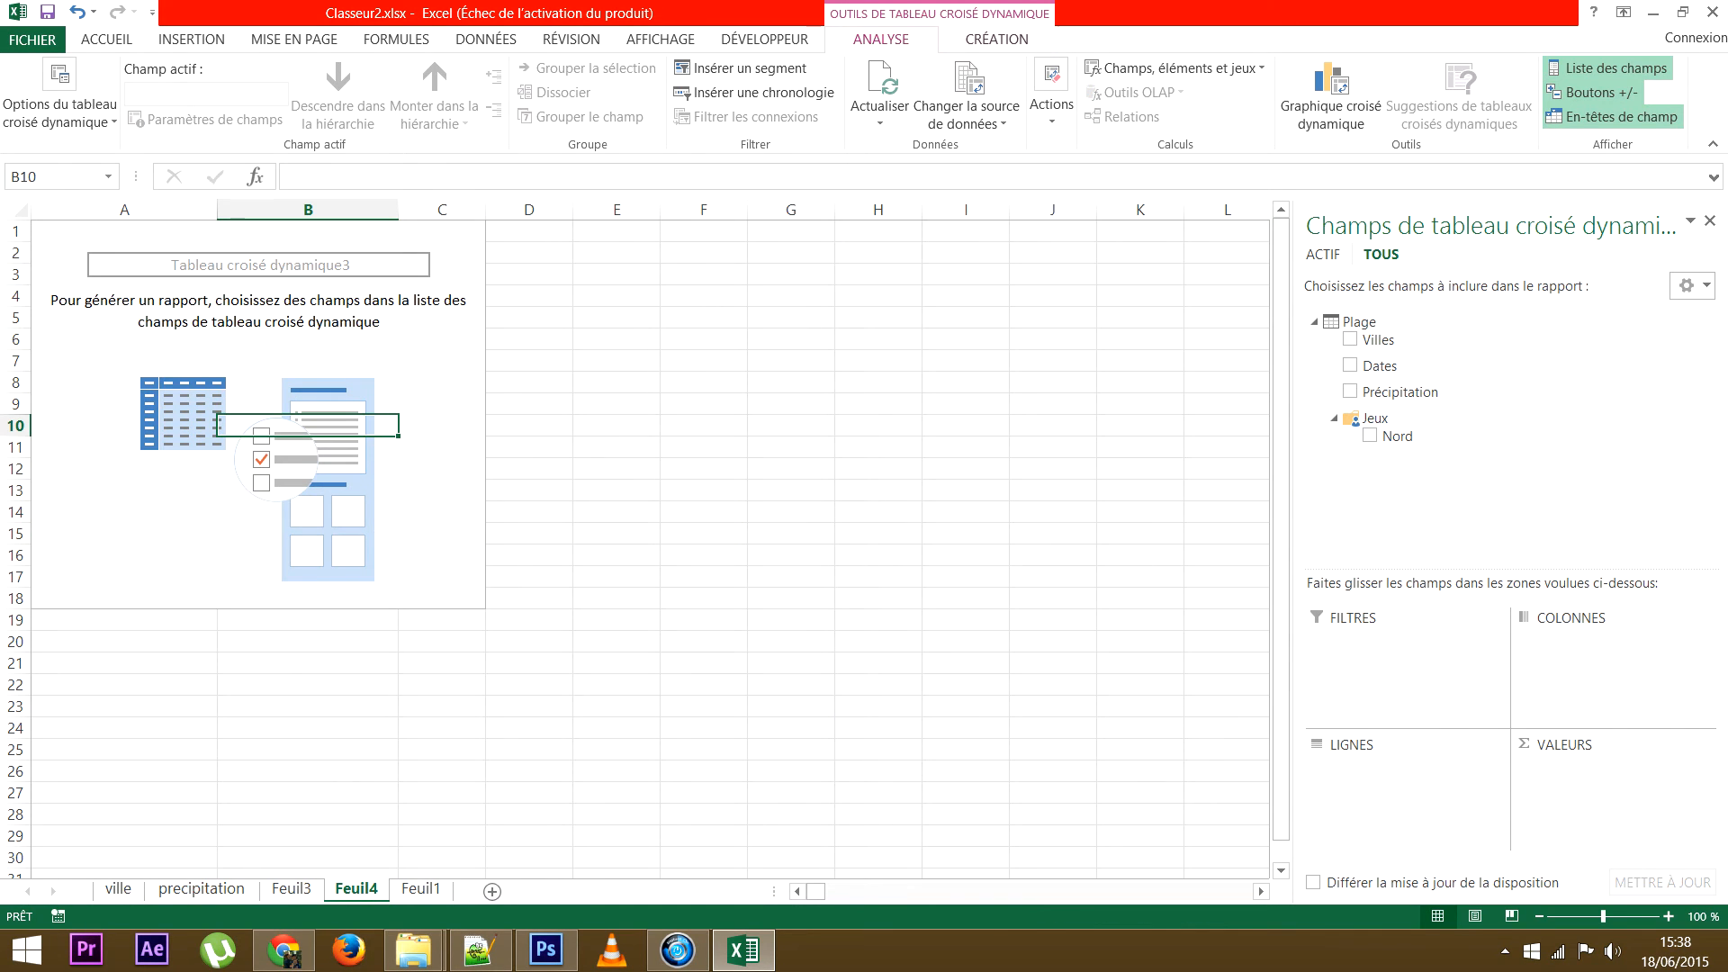
pyautogui.hotkey('ctrl', 'z')
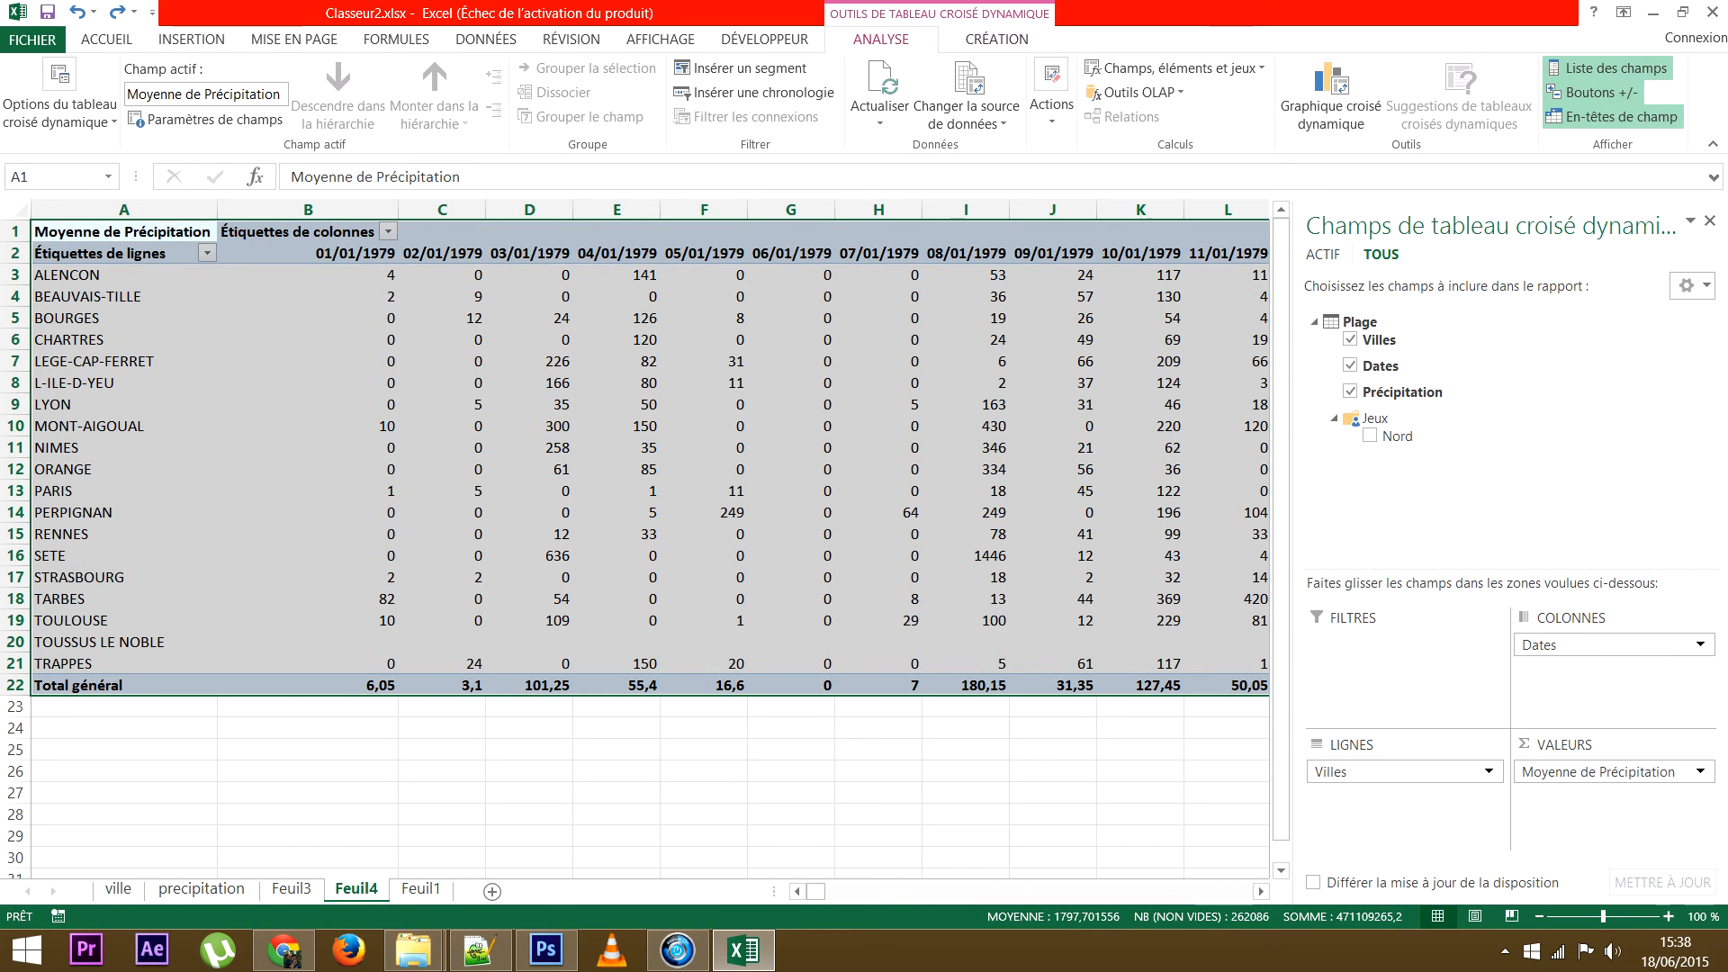
# Step: Delete the entire selected pivot table and undo the deletion
pyautogui.press('Delete')
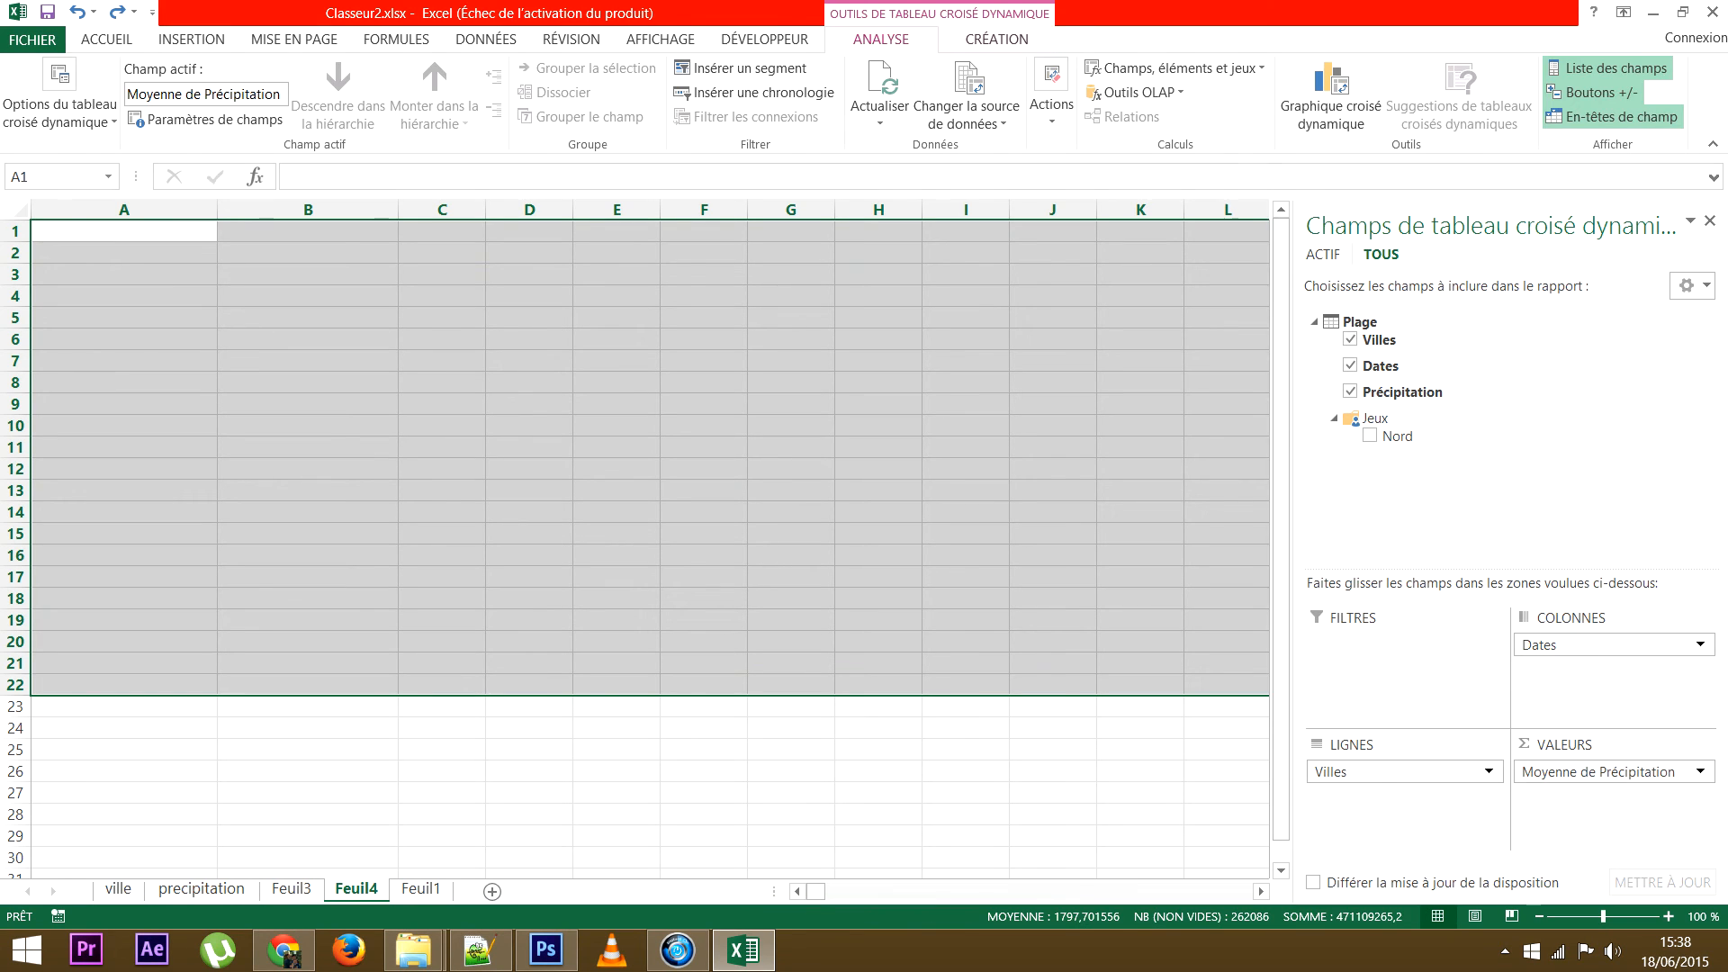
pyautogui.click(124, 231)
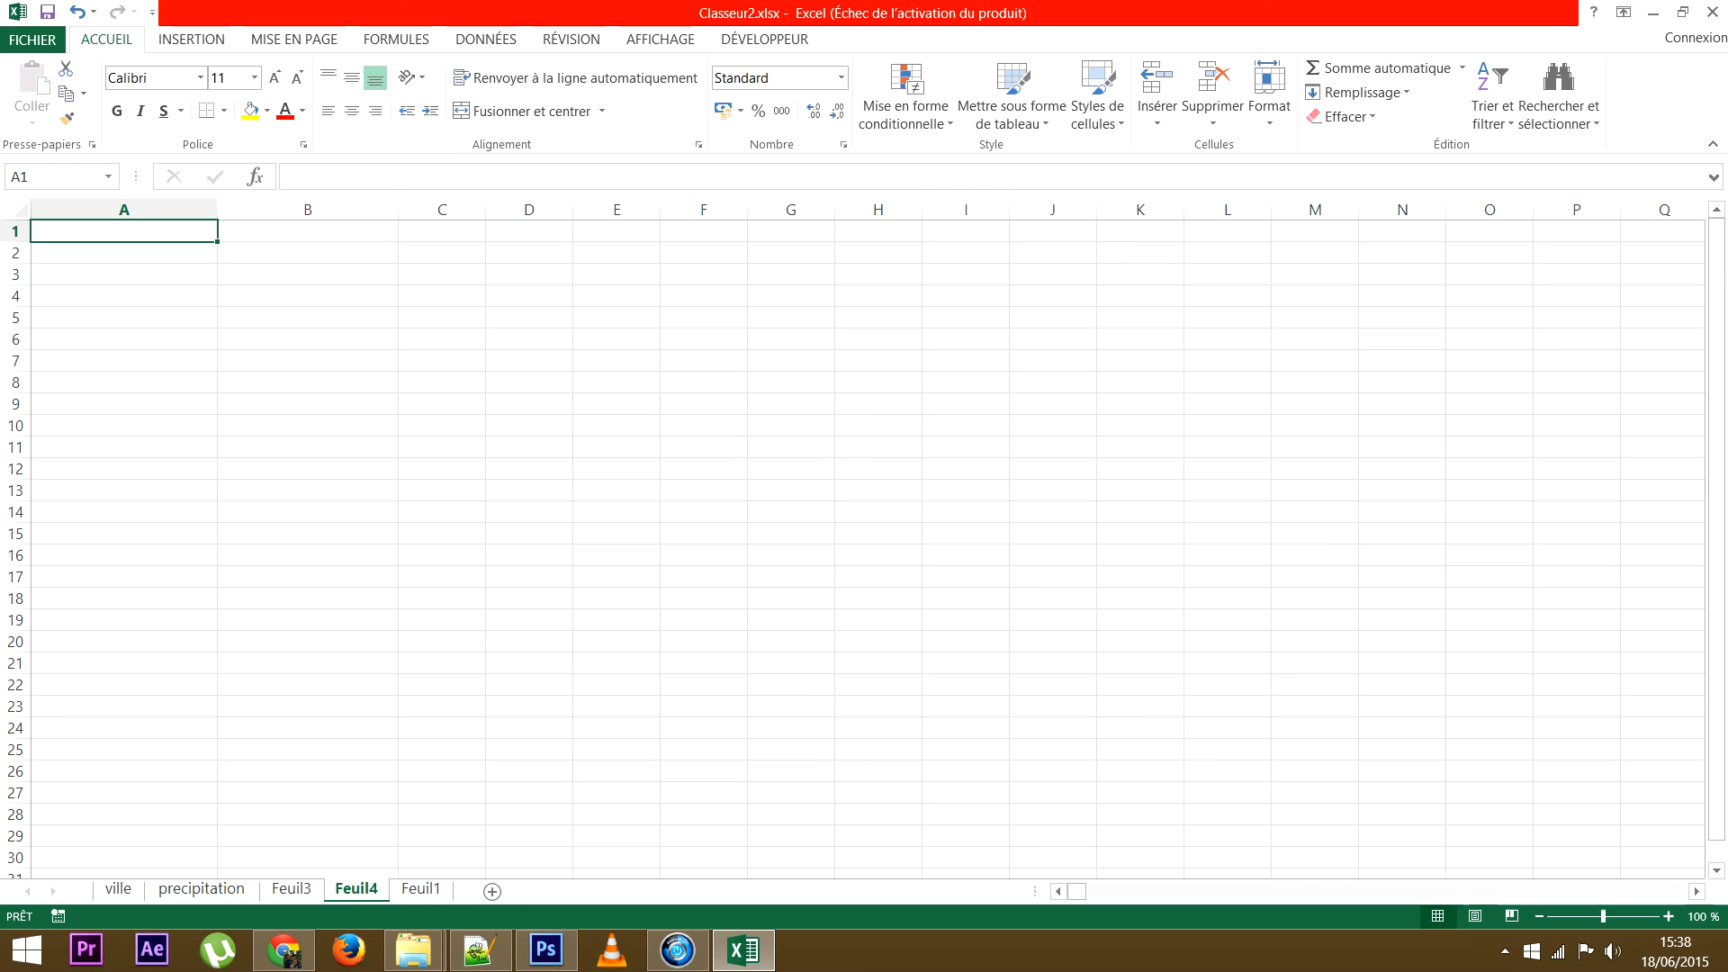
pyautogui.write('Z')
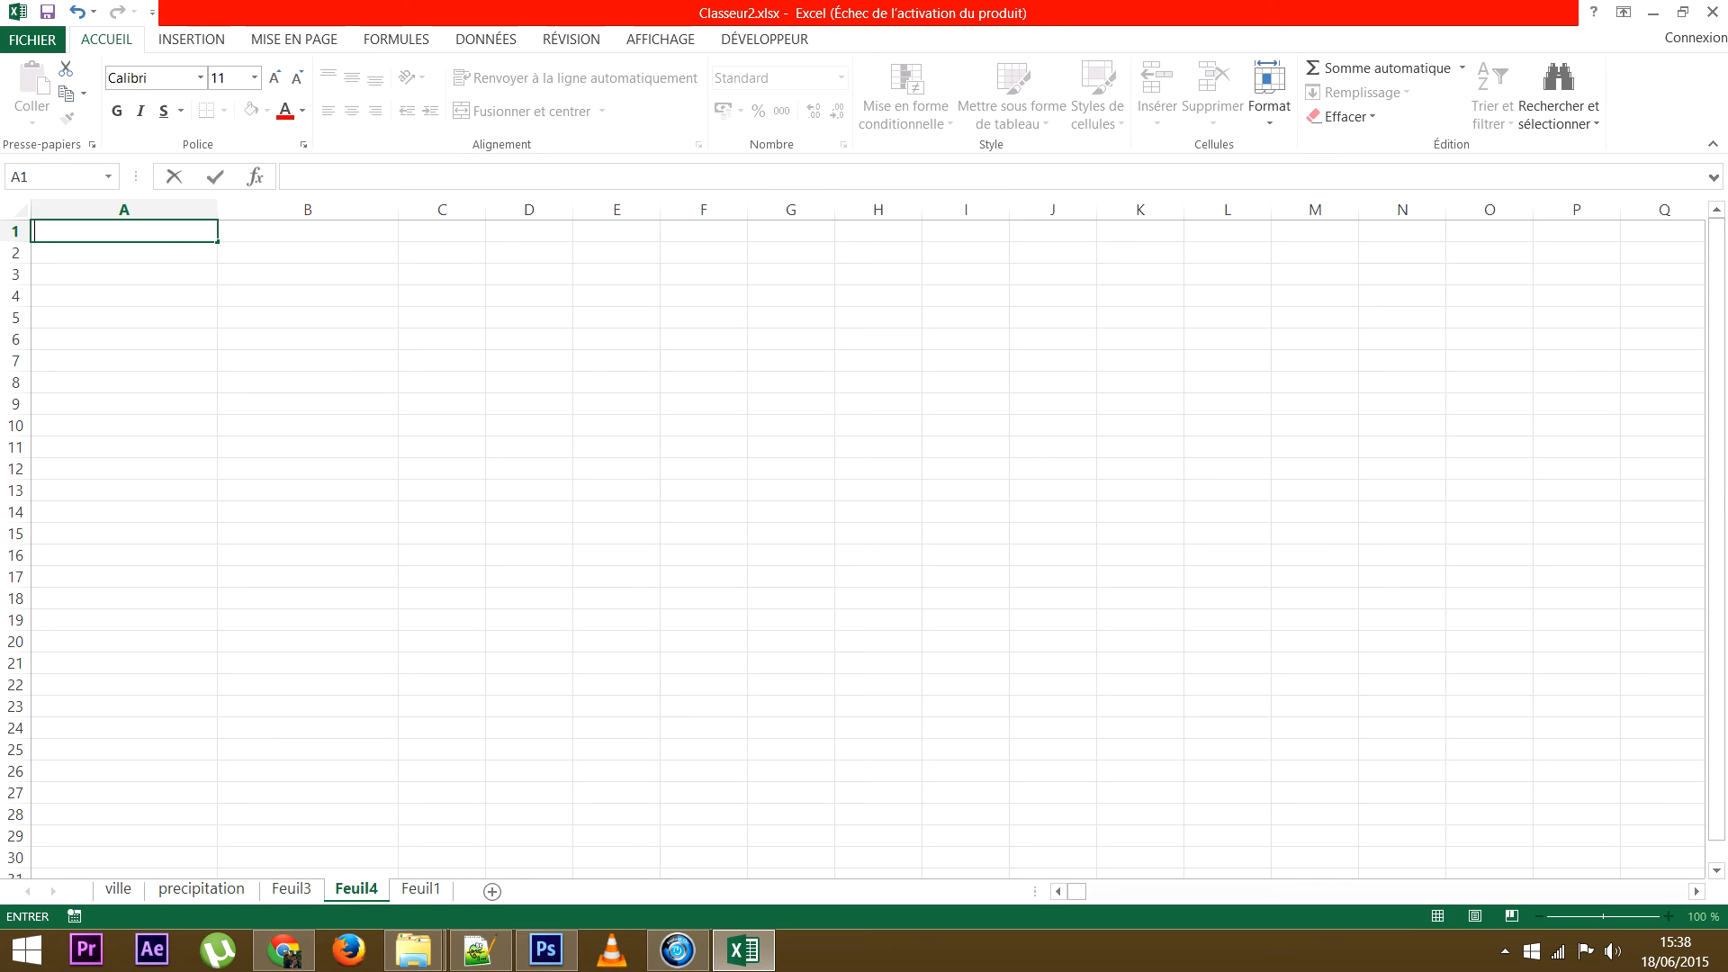
pyautogui.keyDown('ctrl'); pyautogui.click(442, 577); pyautogui.keyUp('ctrl')
pyautogui.hotkey('ctrl', 'z')
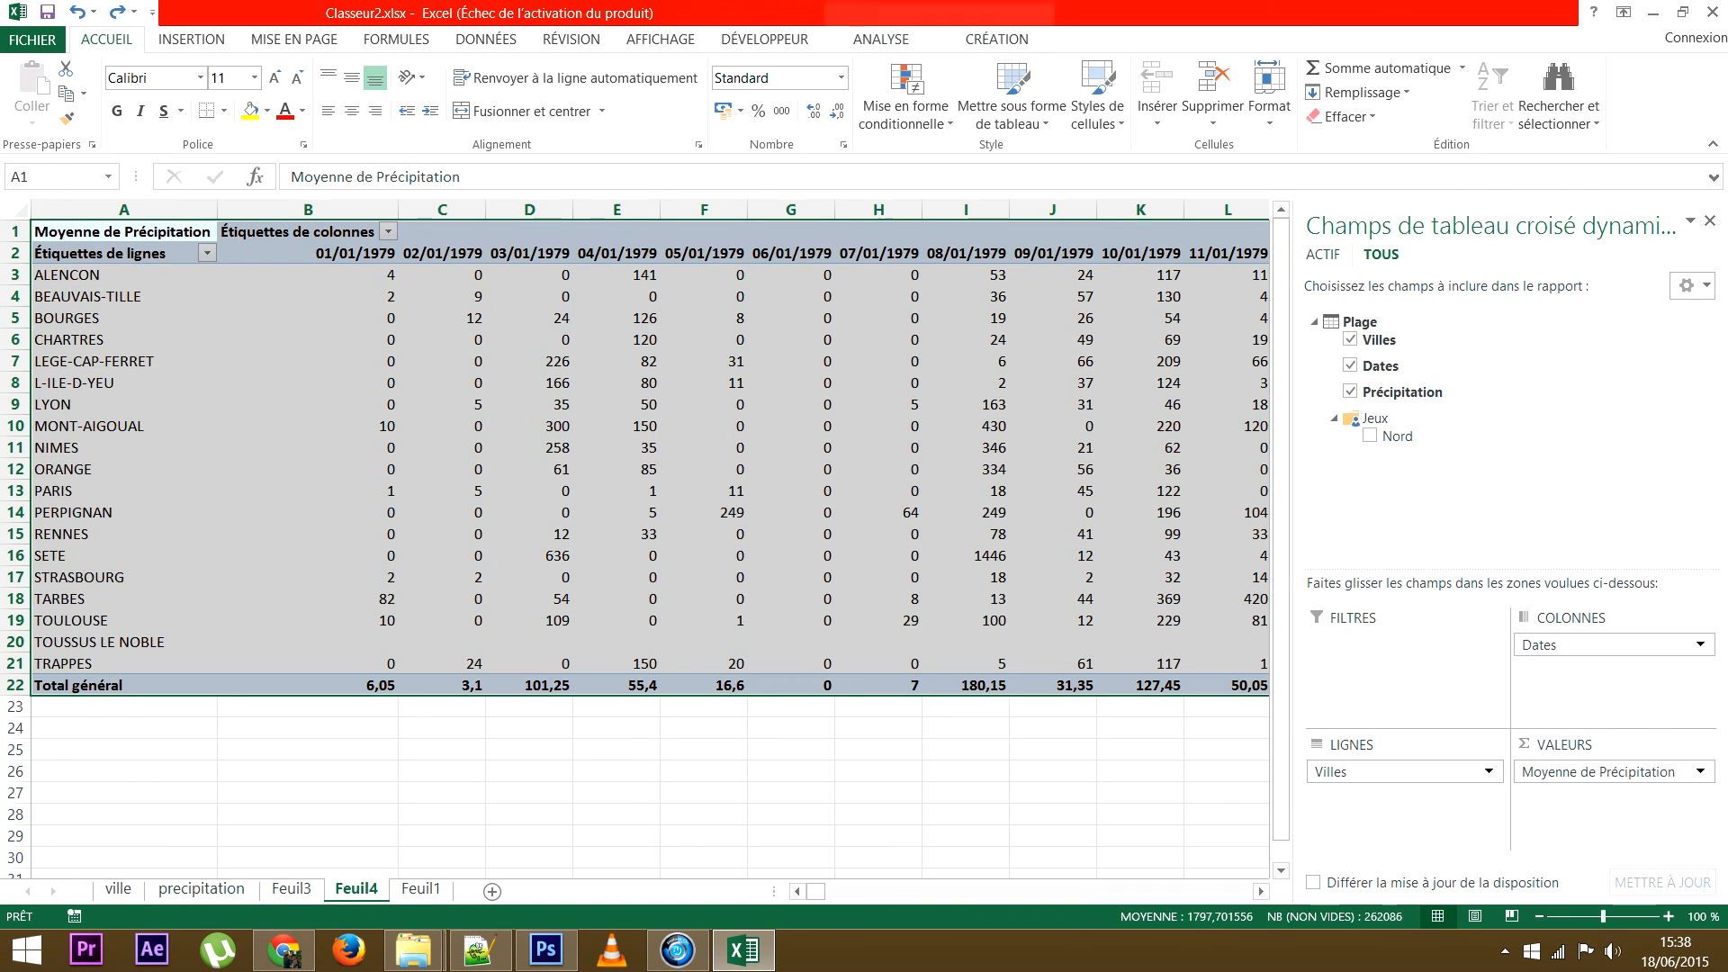
# Step: Try to delete only cells C12:D14 inside the pivot table
pyautogui.moveTo(441, 468); pyautogui.dragTo(529, 512)
pyautogui.press('Delete')
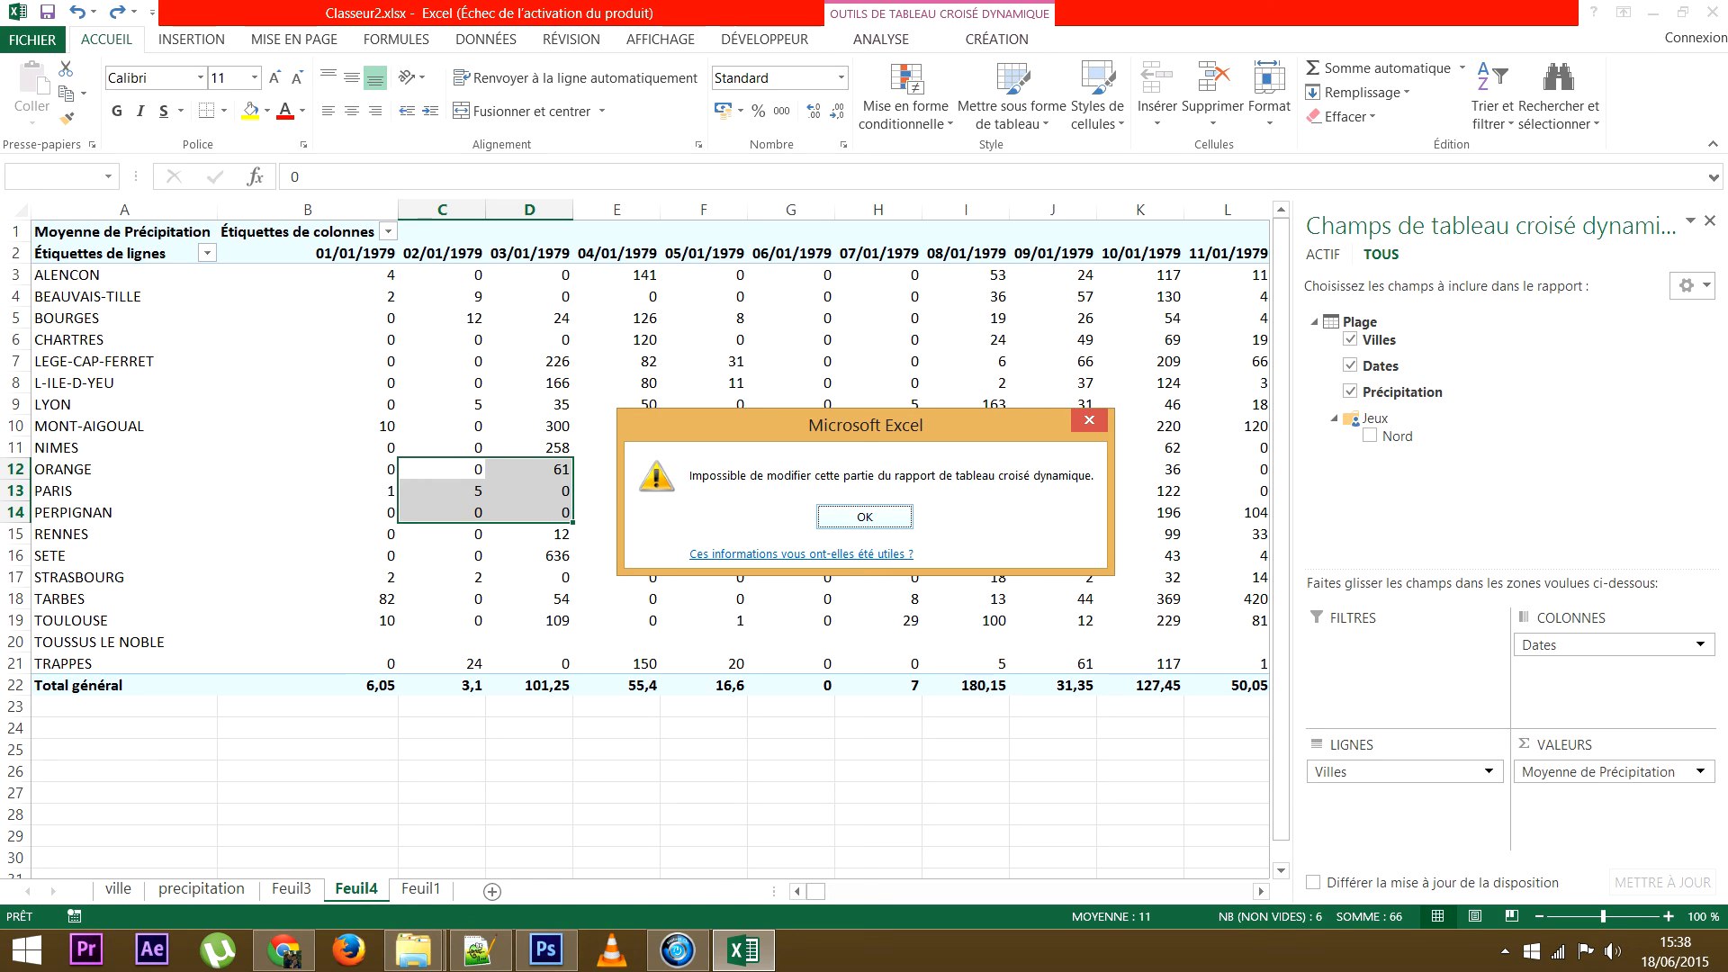
pyautogui.press('Return')
# Step: Remove the Dates field from the pivot table
pyautogui.moveTo(108, 254); pyautogui.dragTo(108, 297)
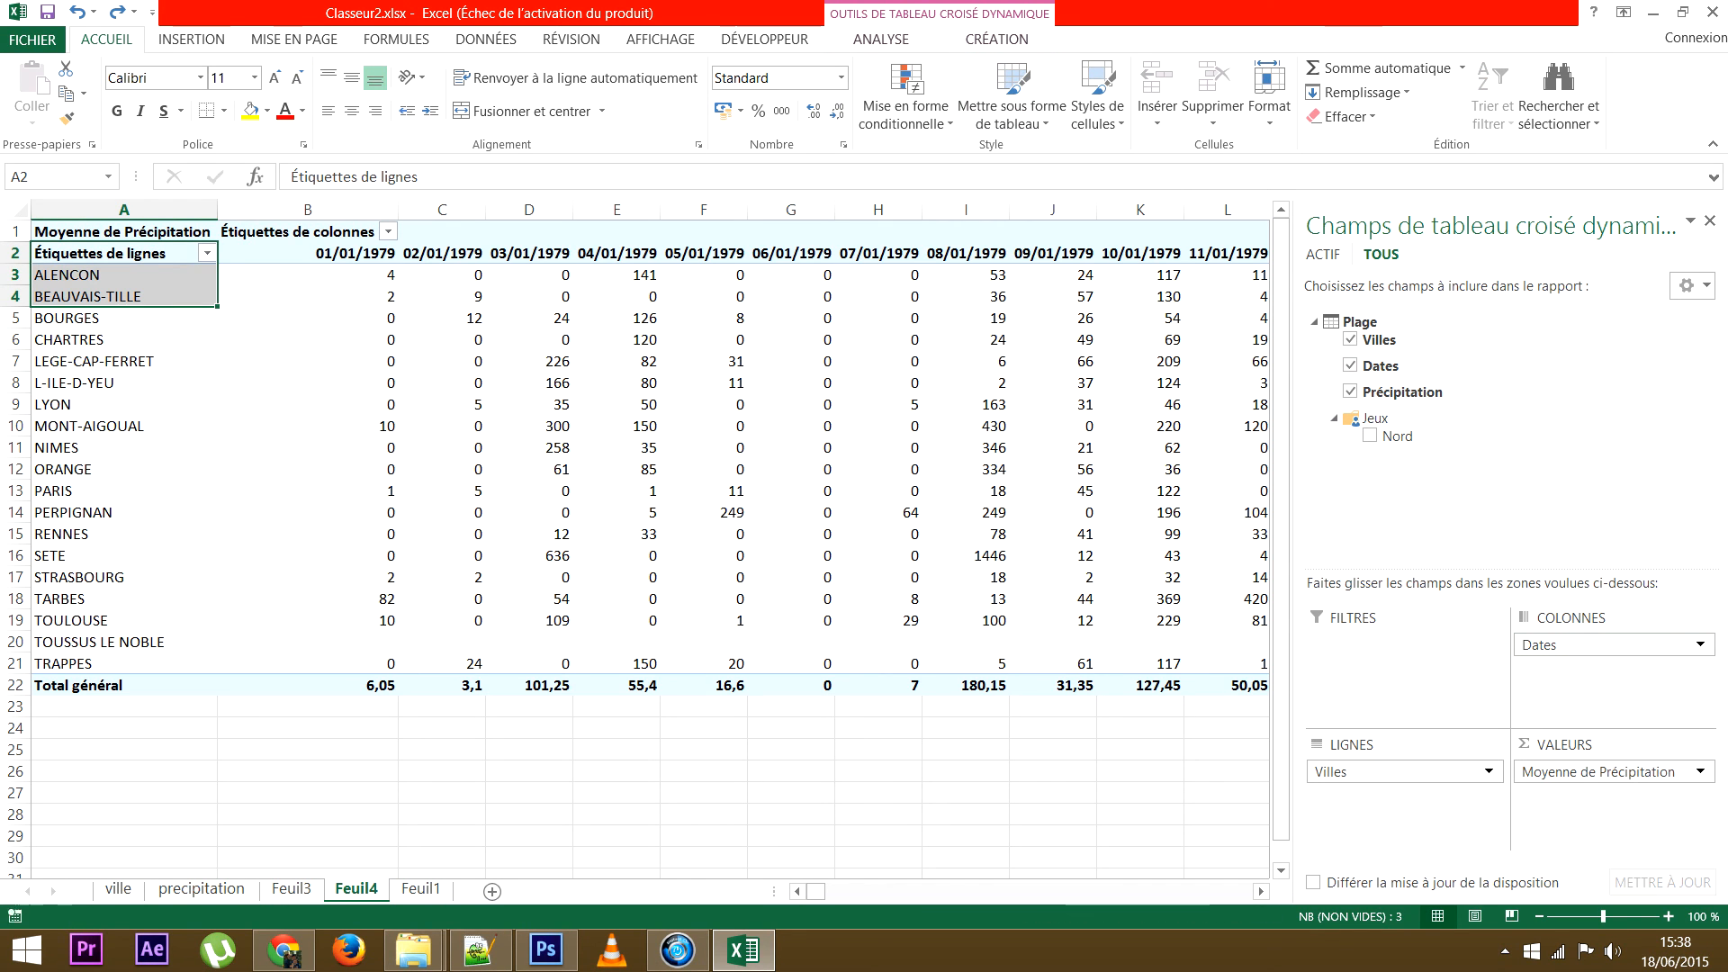
pyautogui.click(1349, 365)
pyautogui.click(506, 426)
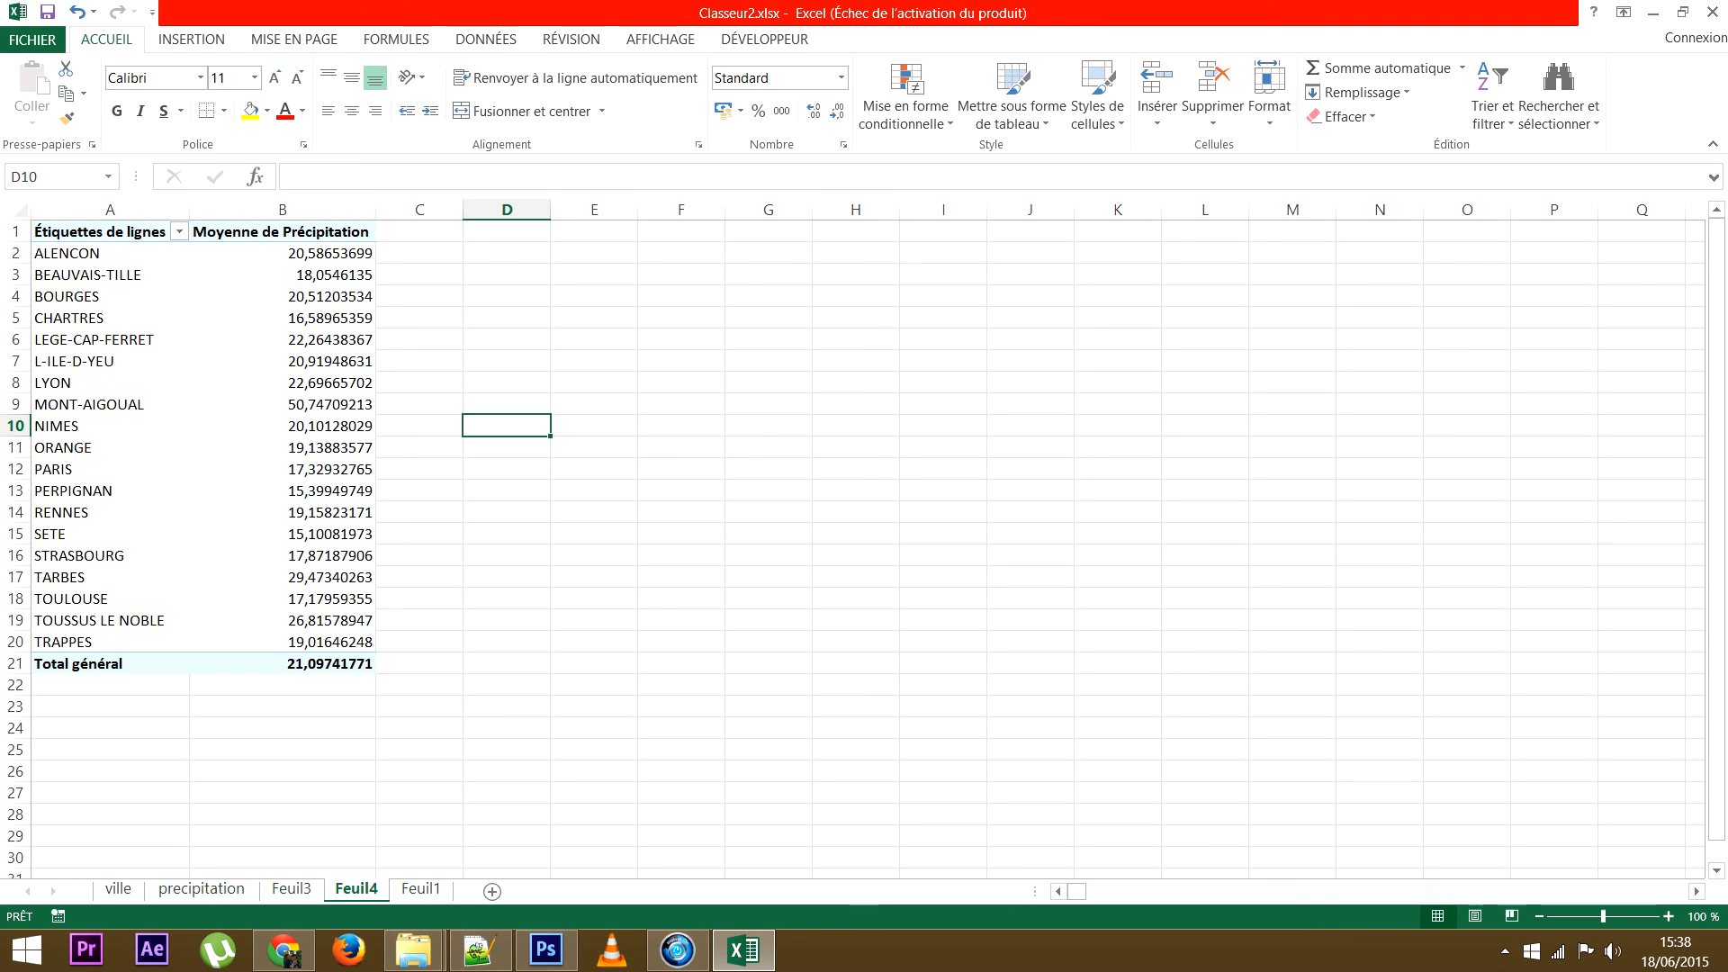
# Step: Delete the whole pivot table in A1:B21 on Feuil4, including its grand total row
pyautogui.moveTo(353, 404)
pyautogui.moveTo(90, 231); pyautogui.dragTo(342, 663)
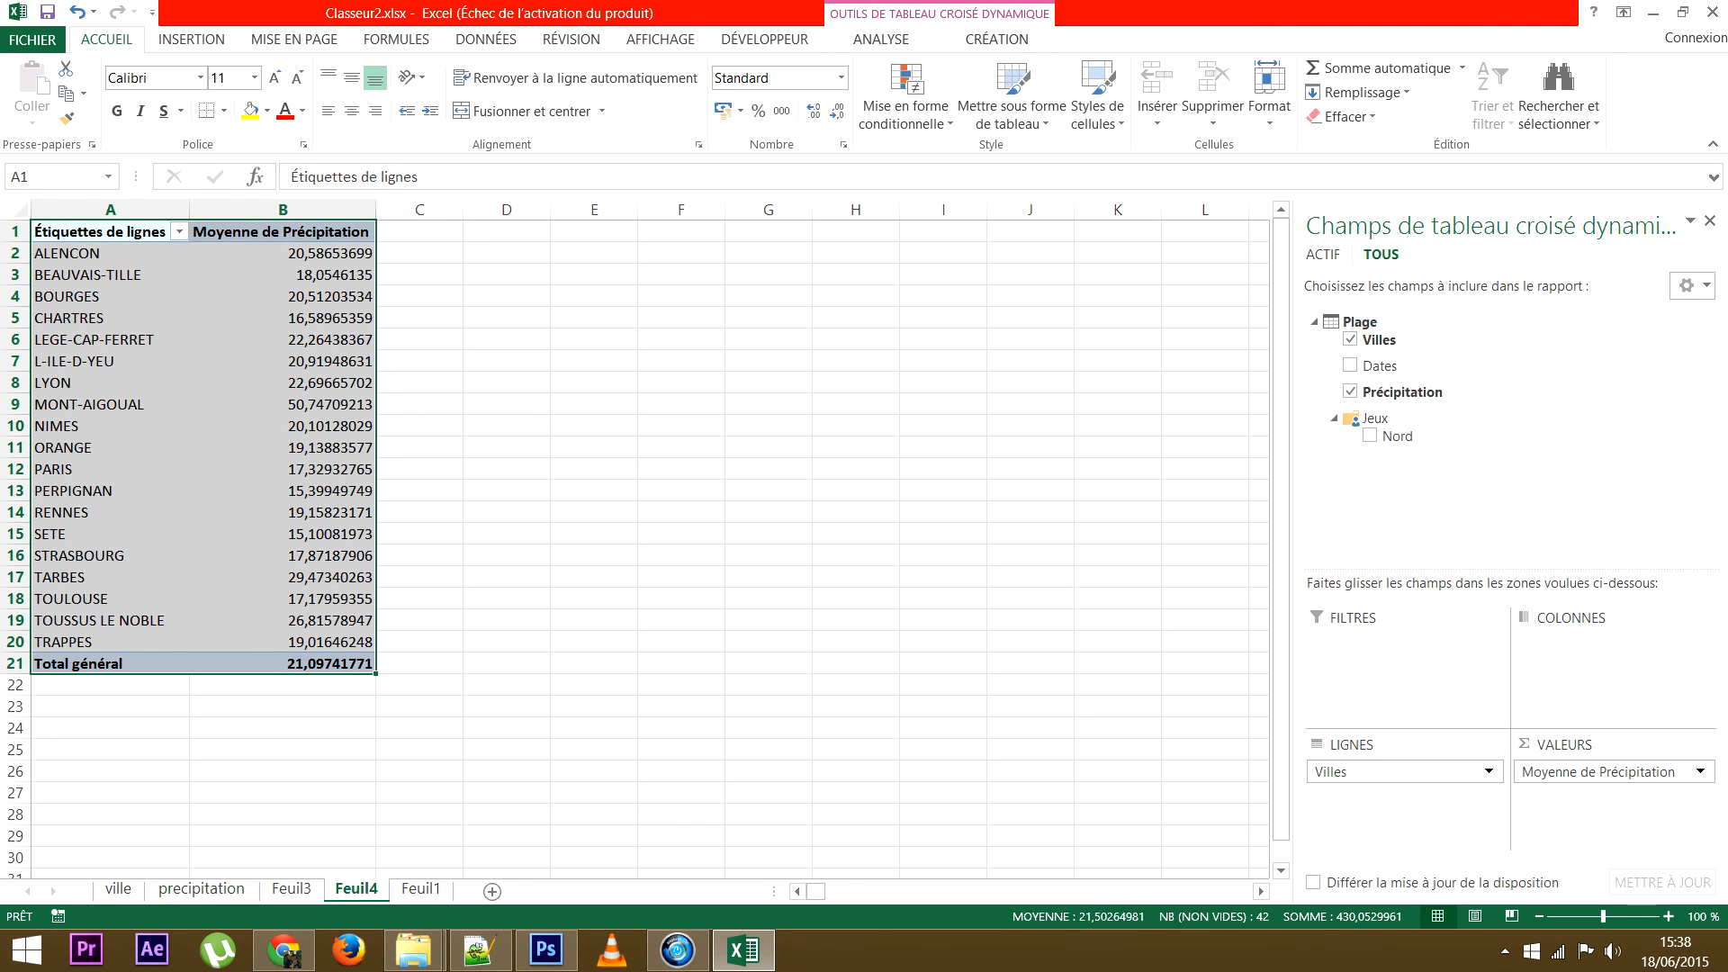
pyautogui.press('Delete')
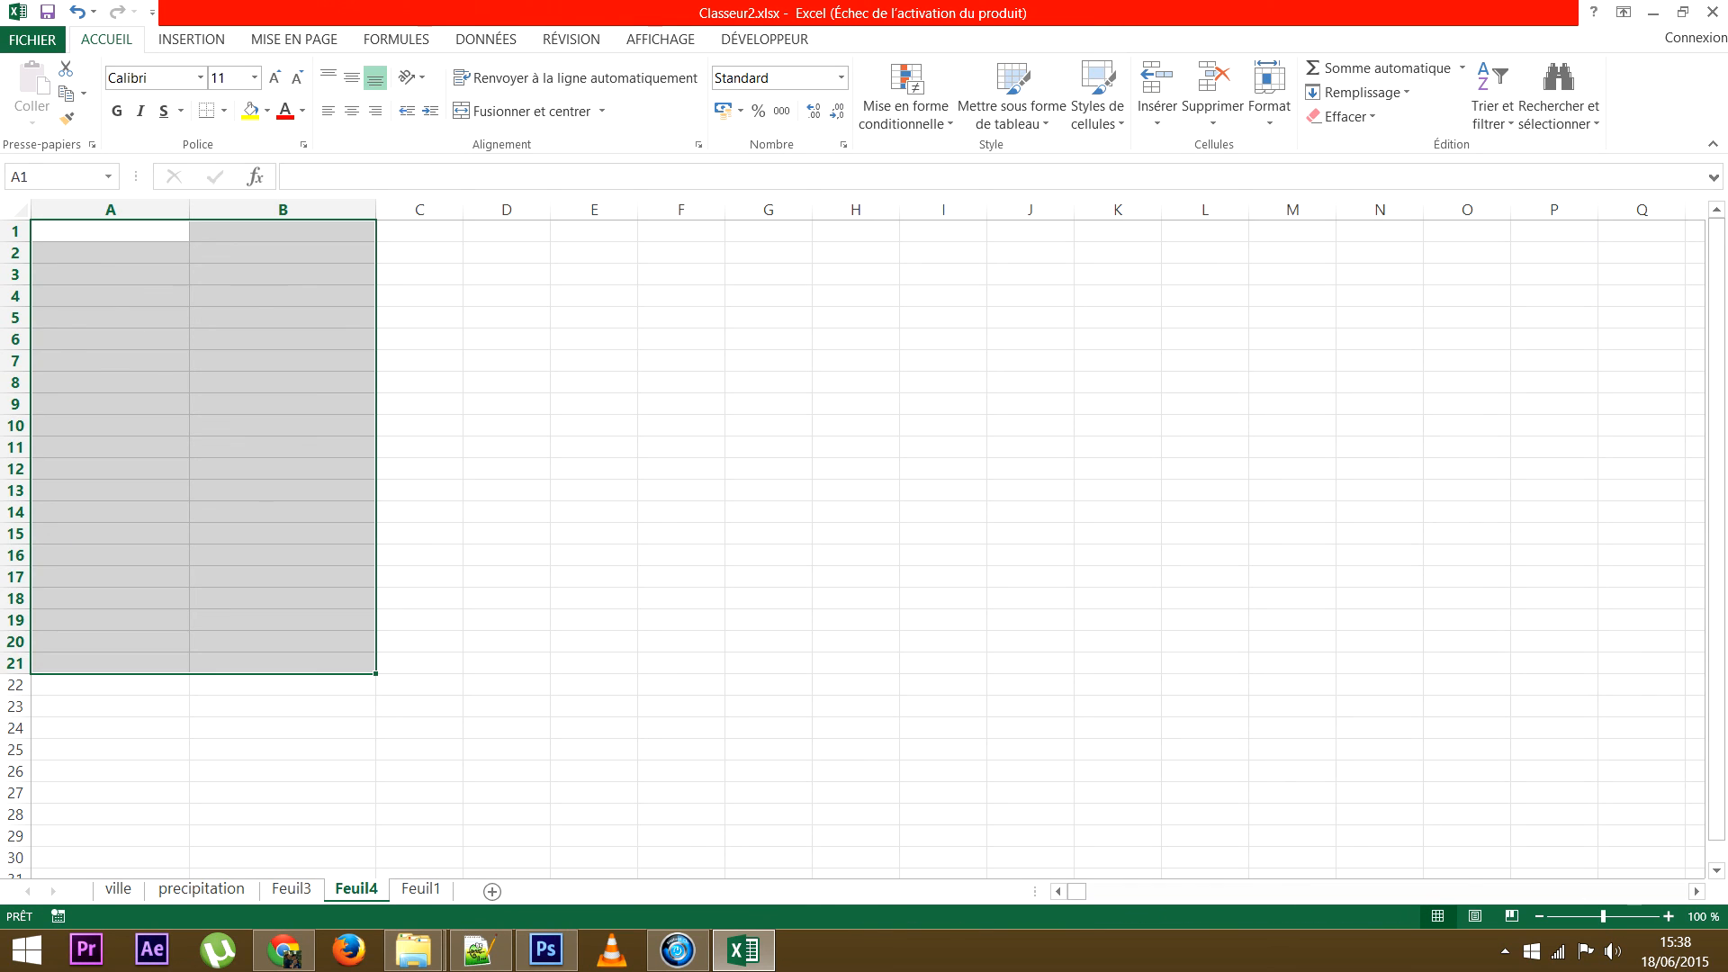